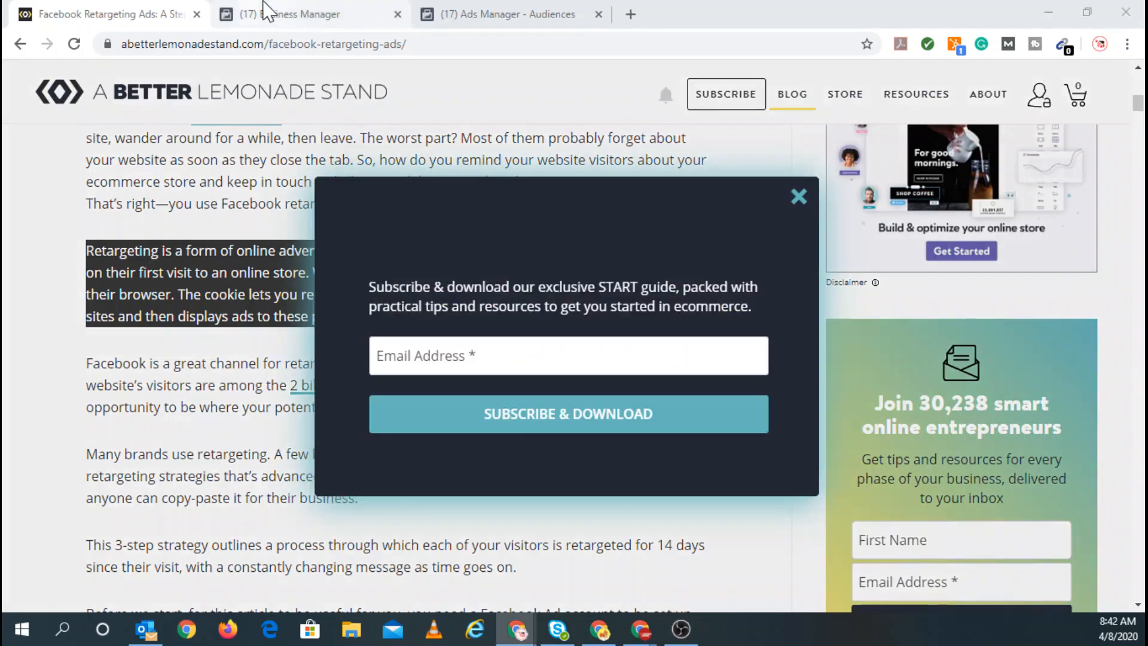
- Switch from the article to Facebook Business Manager and bring up the Ads Manager Audiences page
click(269, 13)
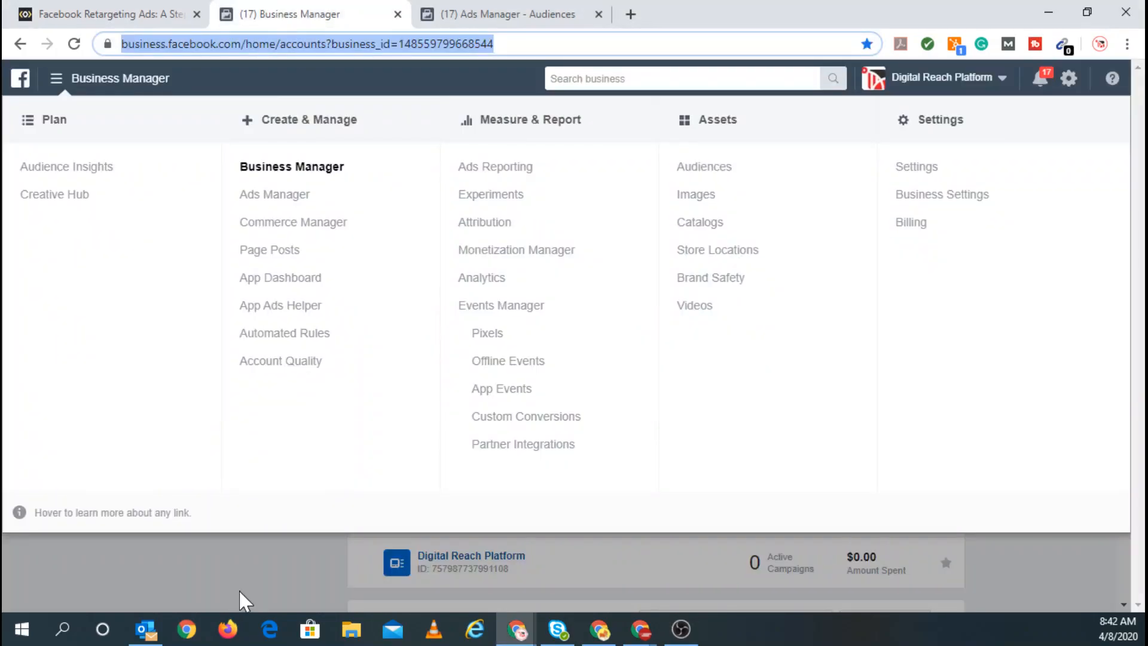
click(196, 575)
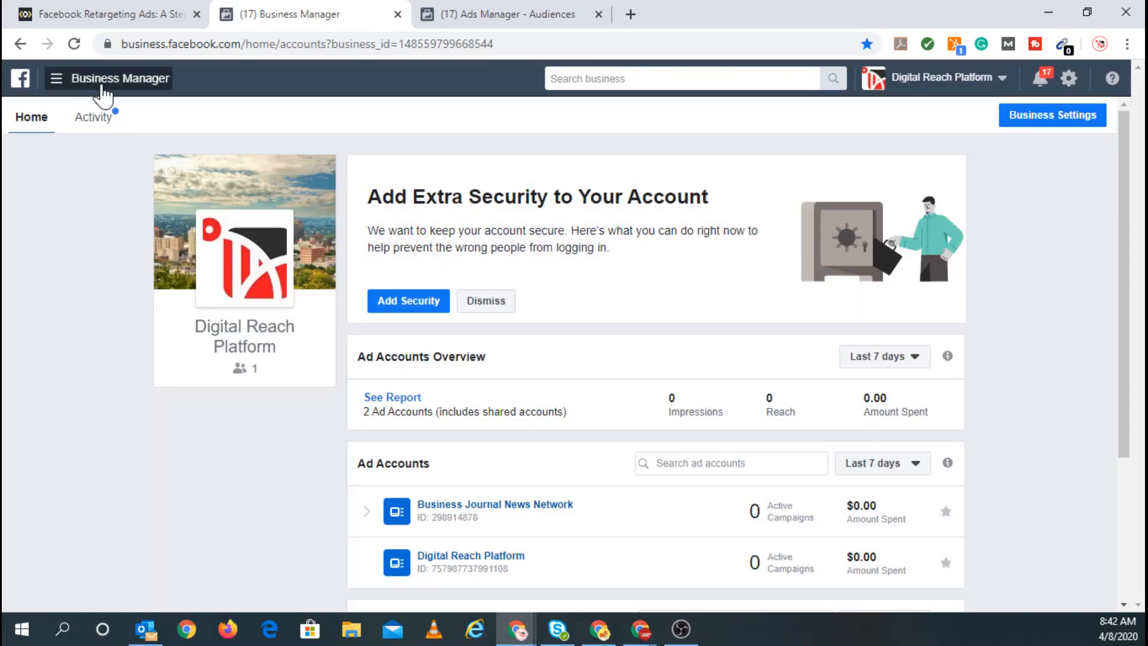
click(100, 89)
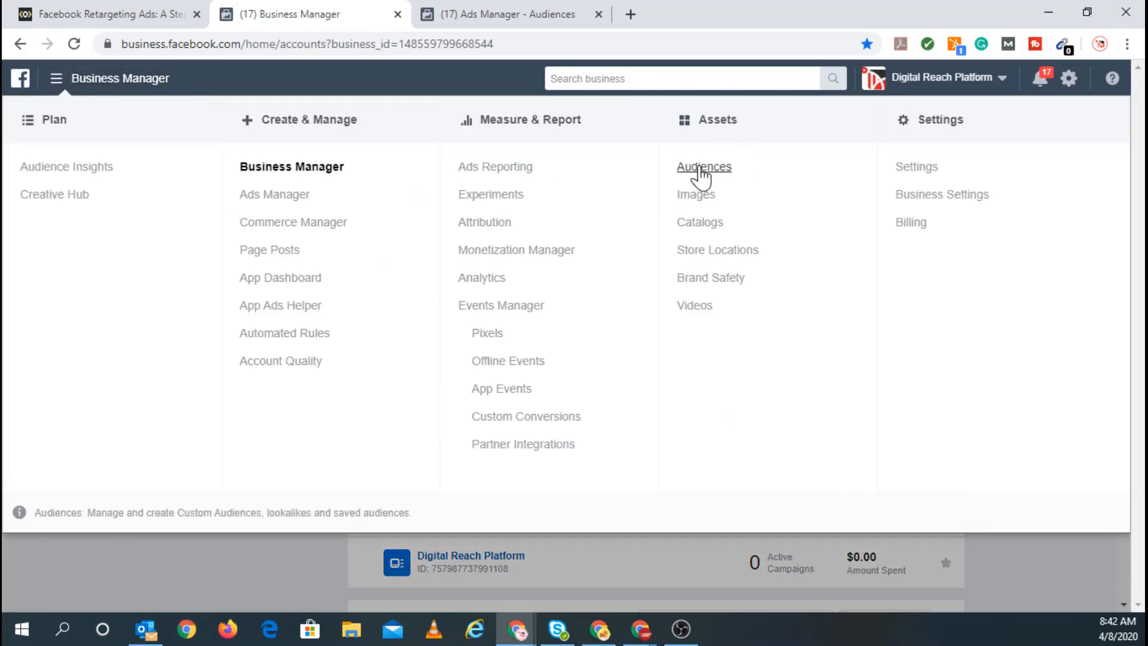
click(538, 13)
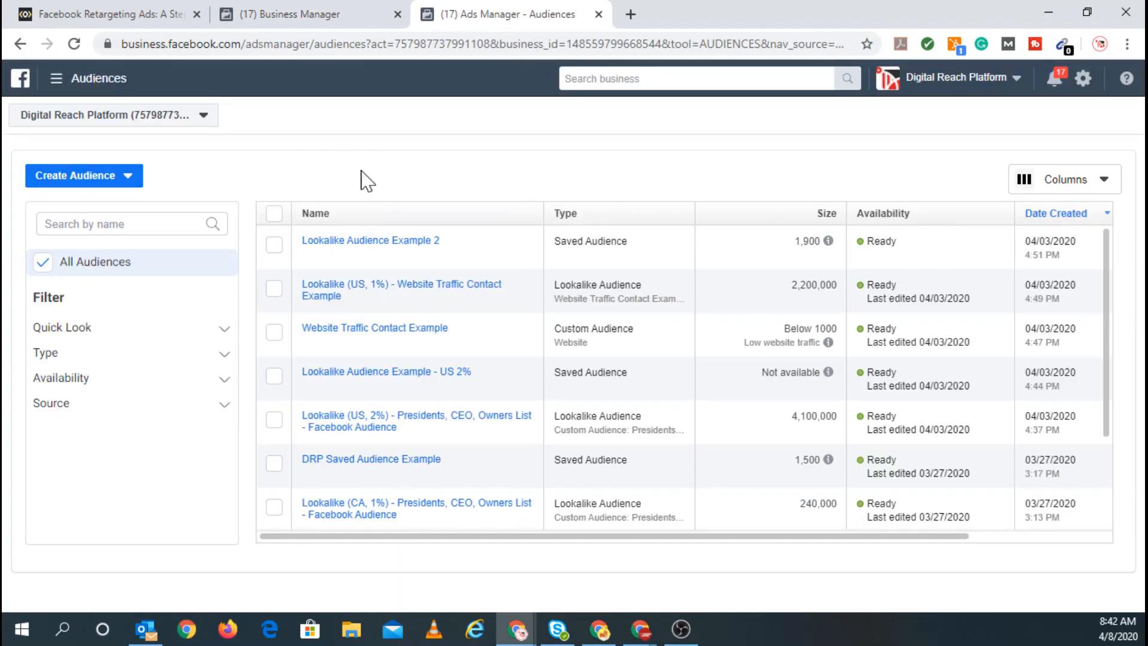
- Start a custom audience sourced from website traffic and set its window to the past 90 days
click(124, 176)
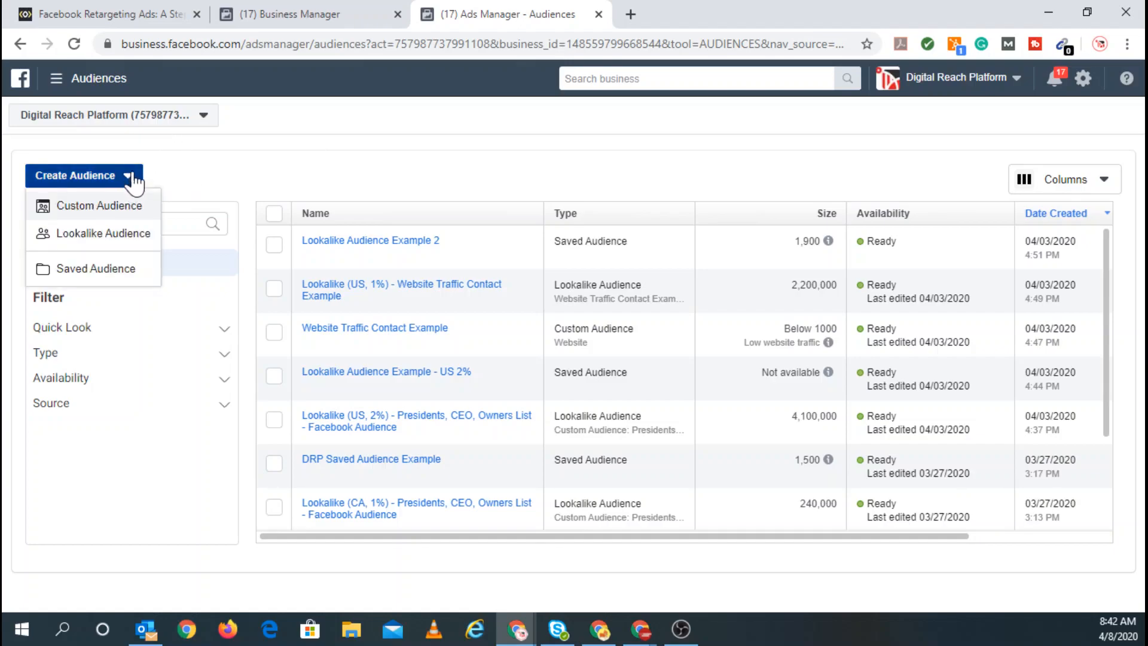
click(105, 209)
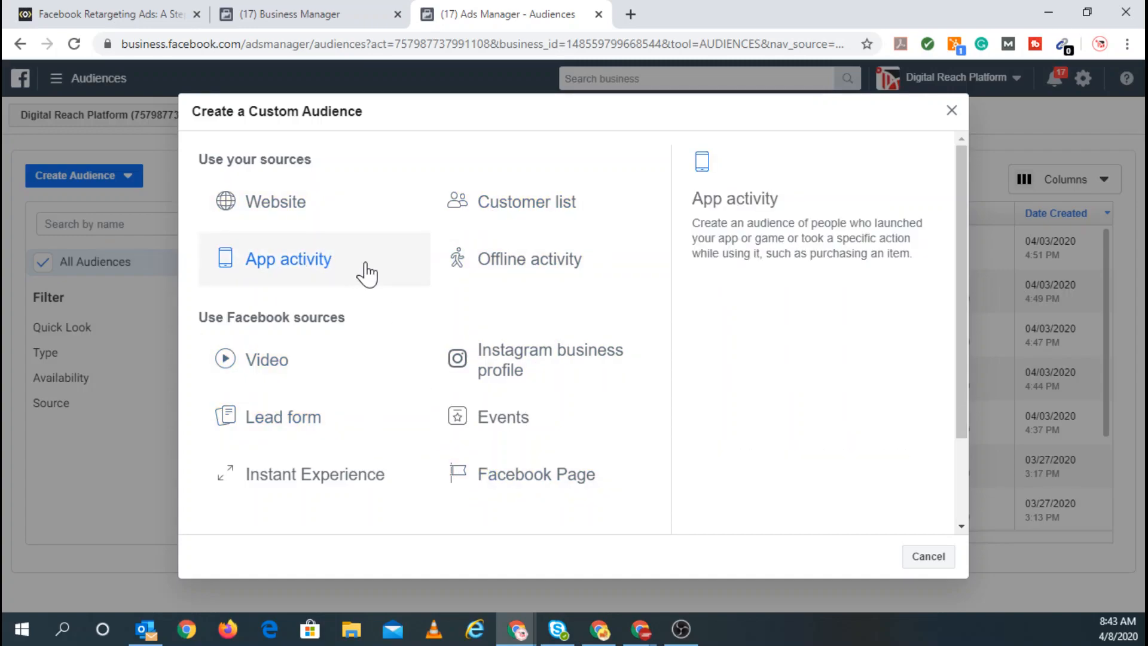
click(270, 206)
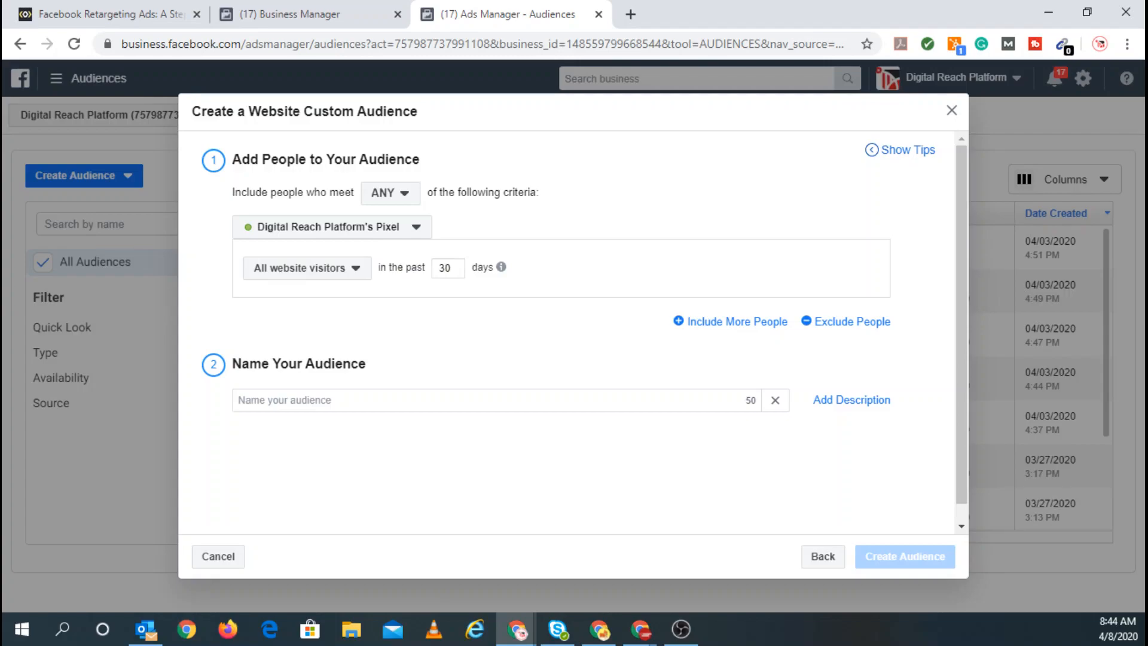
double_click(446, 267)
text(90)
- Limit the audience to people who visited specific web pages whose URL contains /contact/
click(308, 275)
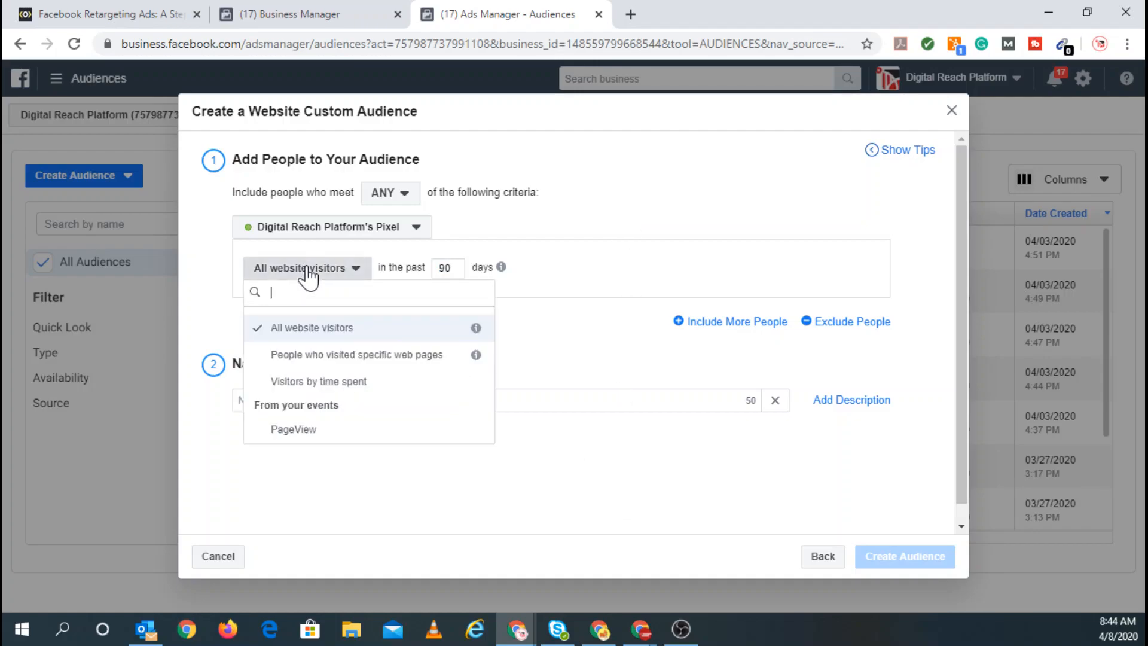
click(329, 356)
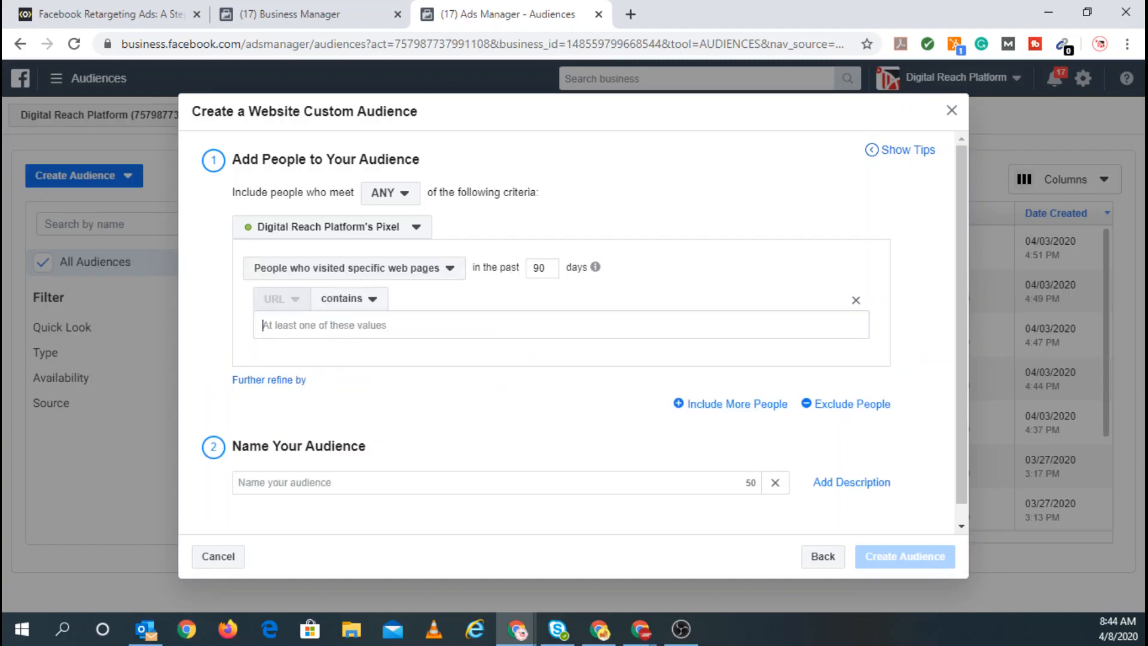
text(/contact)
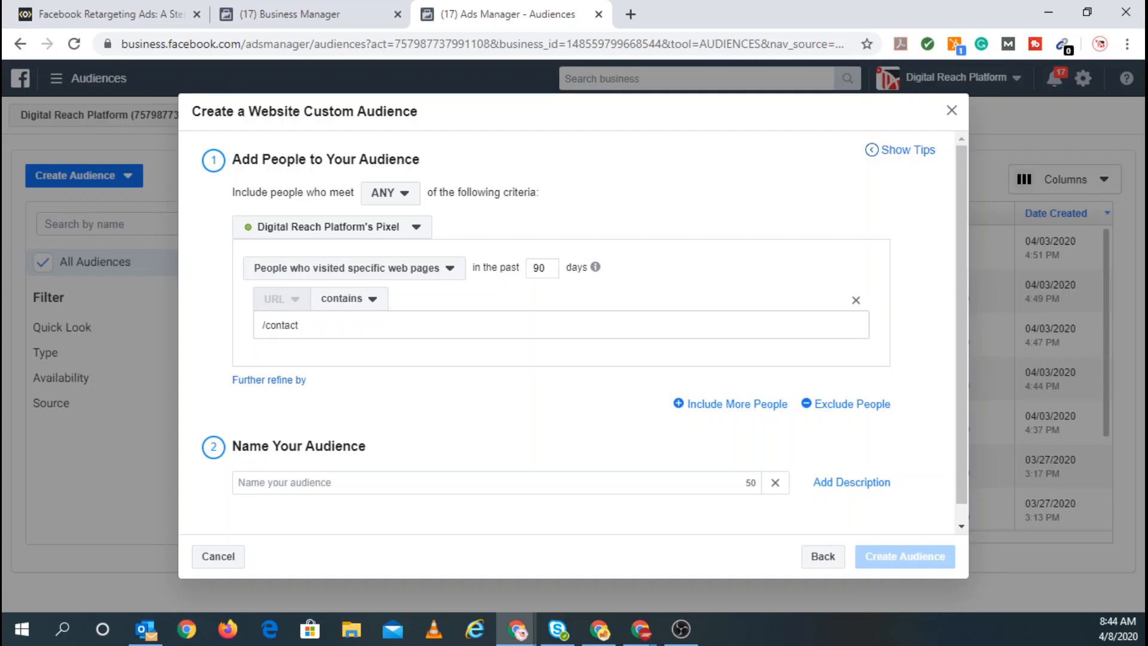
text(/)
key(Return)
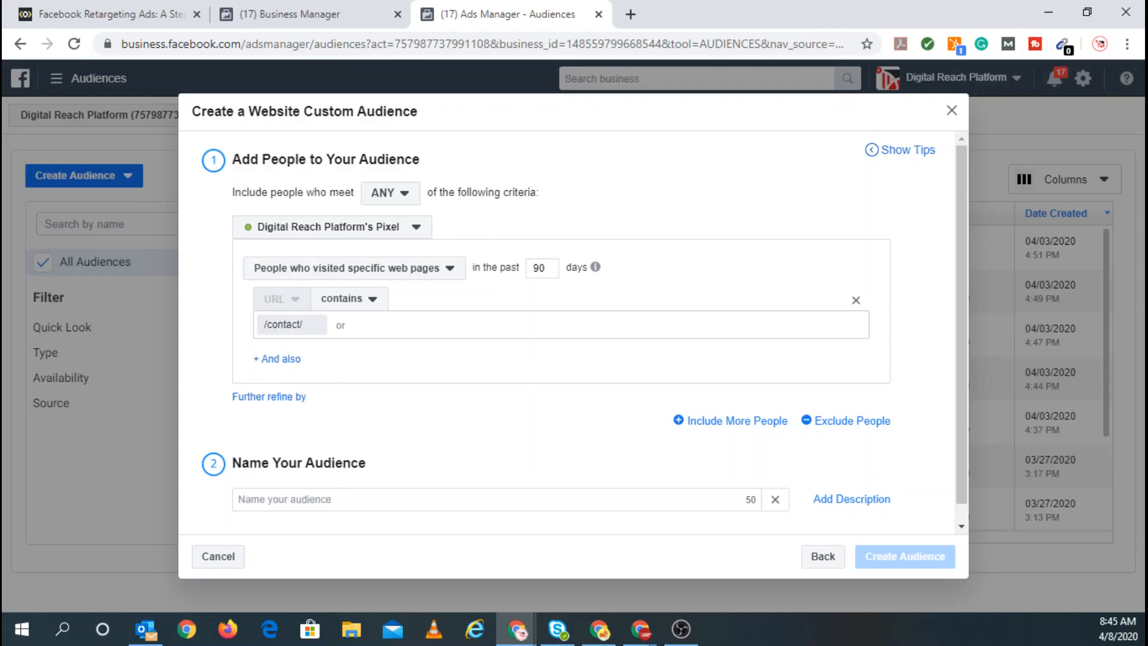
- Name the custom audience "Contact Form Retargeting", create it and return to the audience list
click(293, 505)
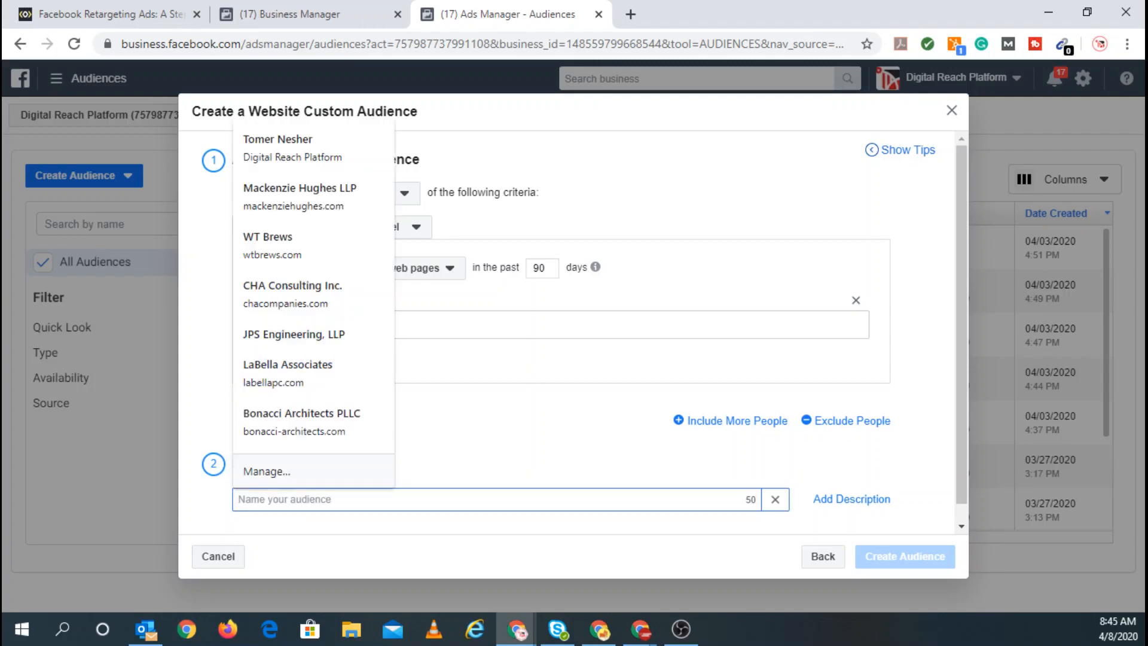
click(344, 497)
click(340, 499)
text(Con)
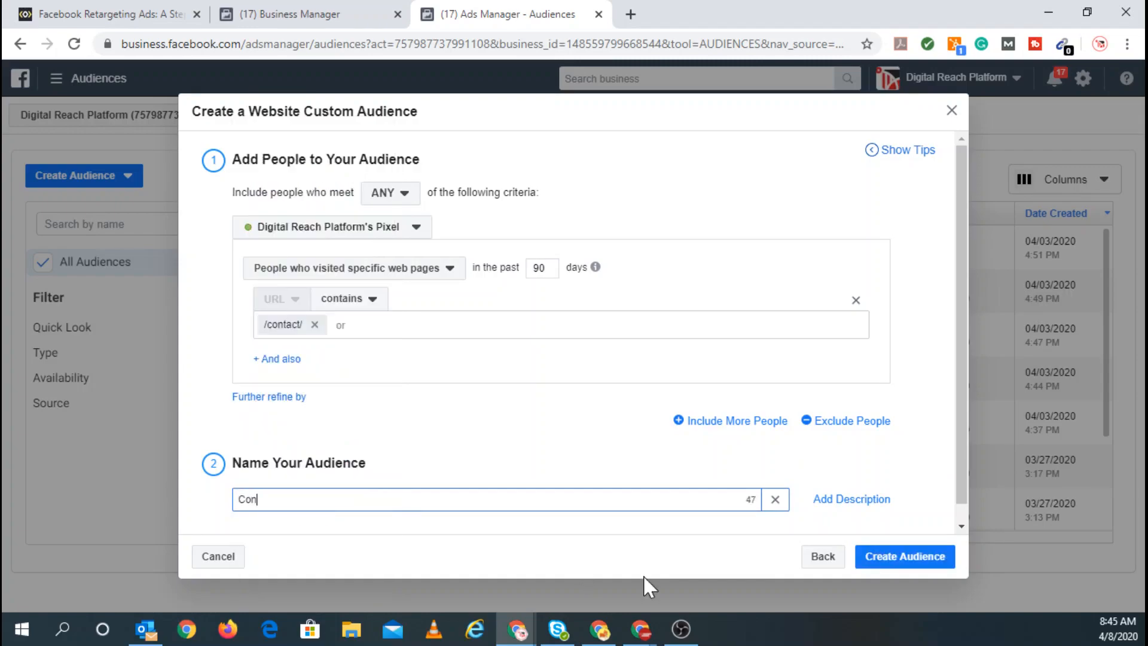
text(tact Form)
text(Retargeting)
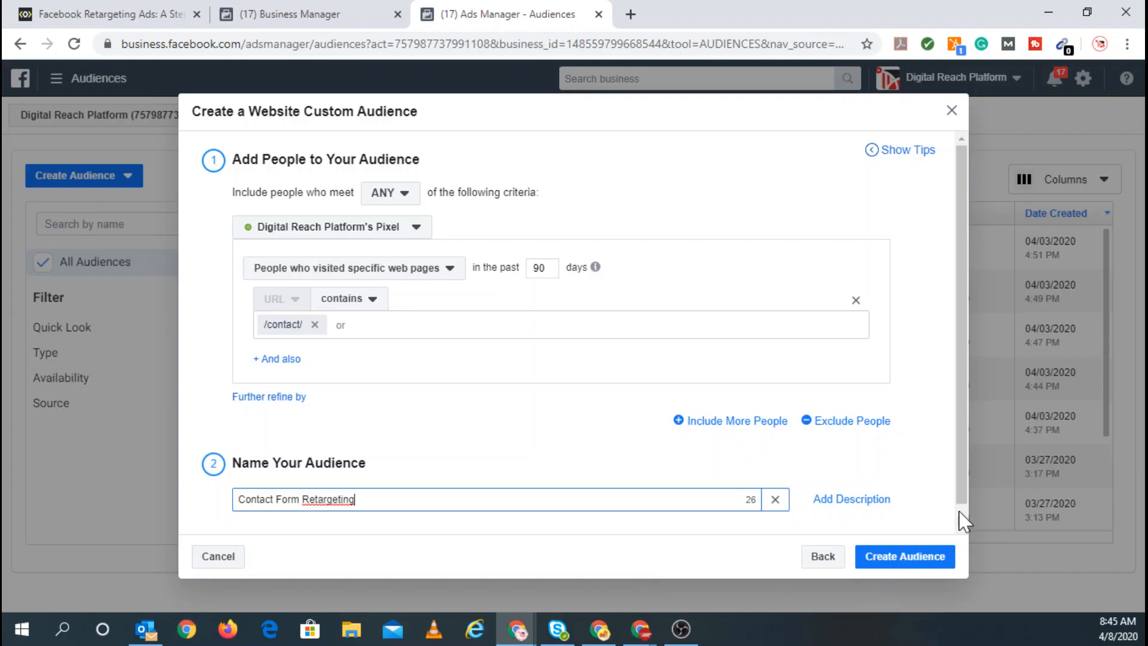
click(899, 567)
click(897, 562)
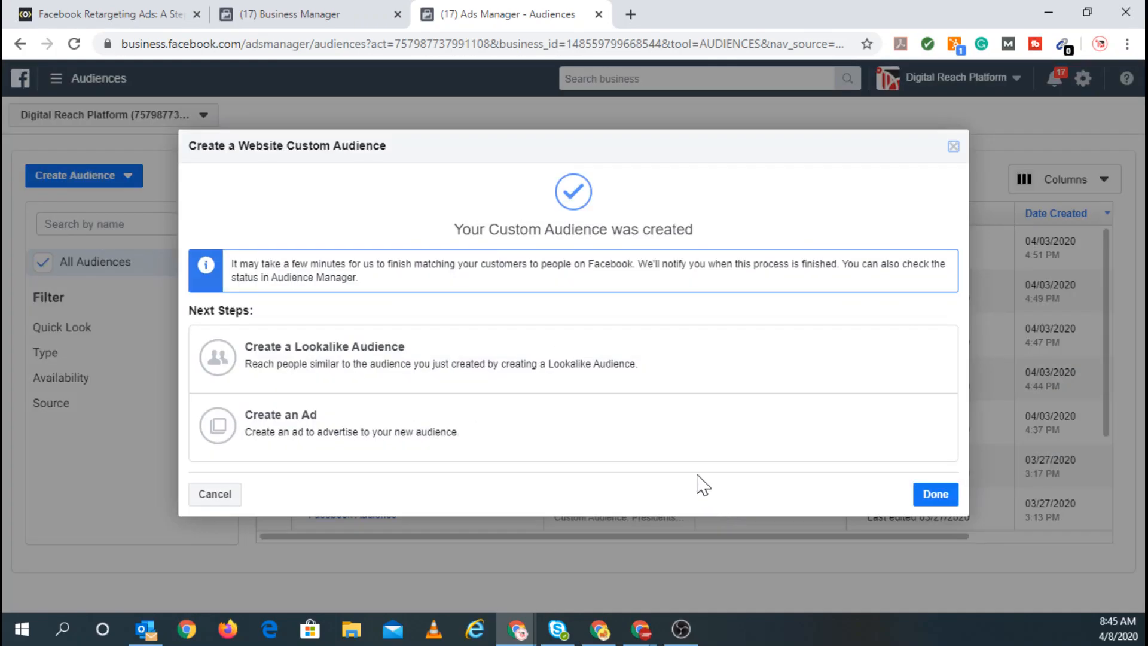
click(937, 500)
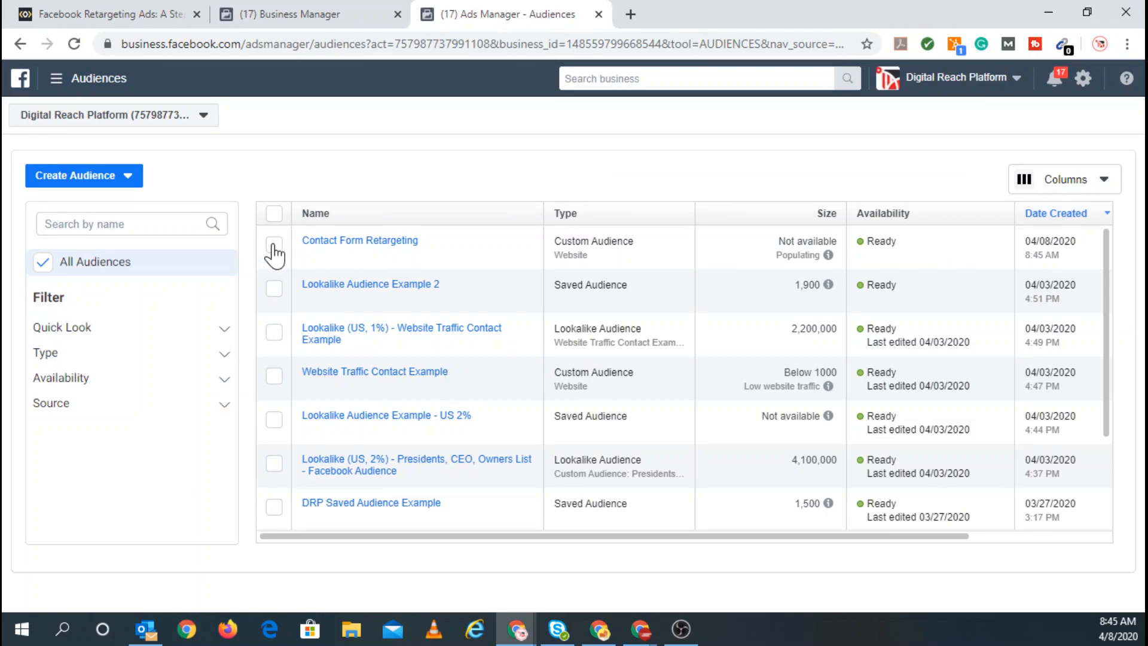
click(122, 175)
click(98, 271)
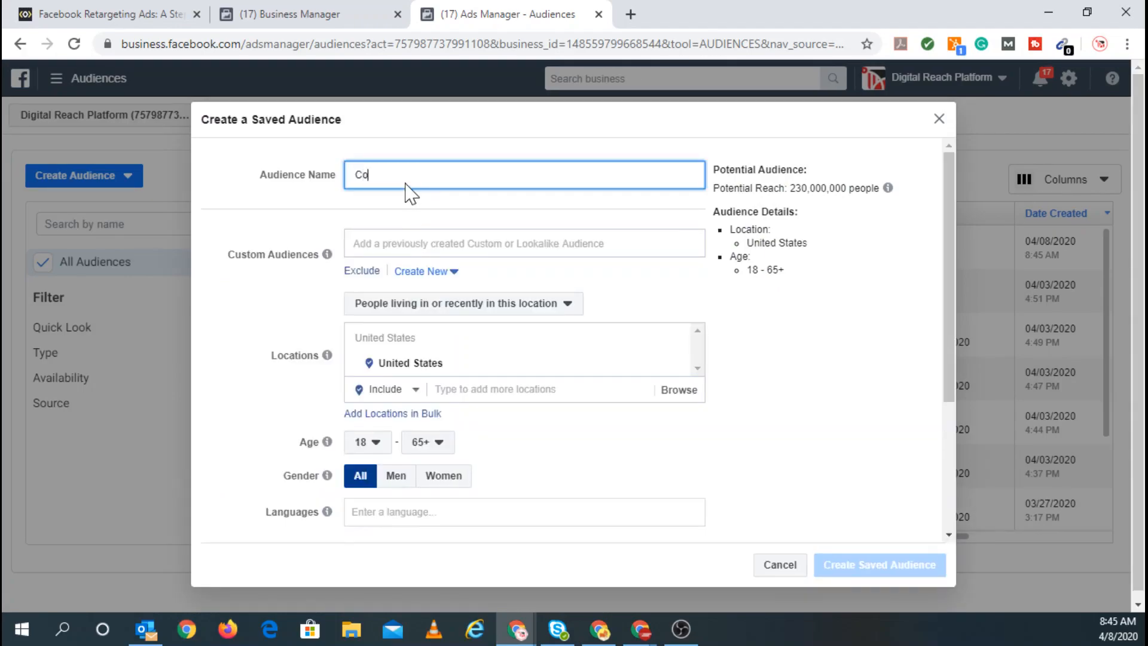
text(act Form Retargeting Audi)
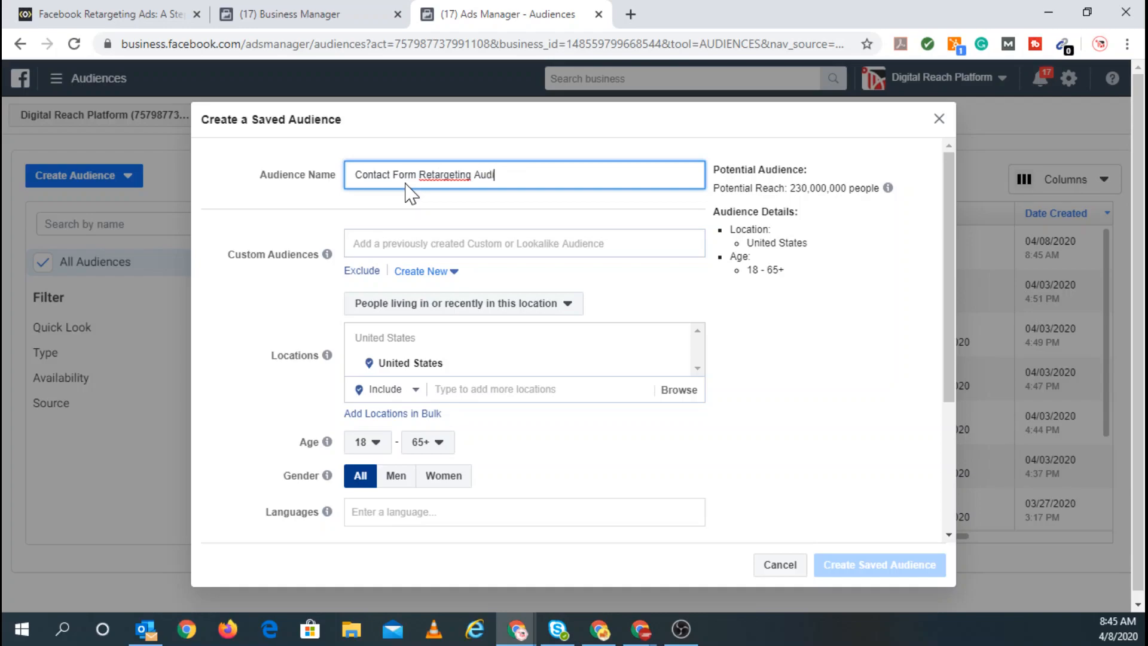
text(ence Yo)
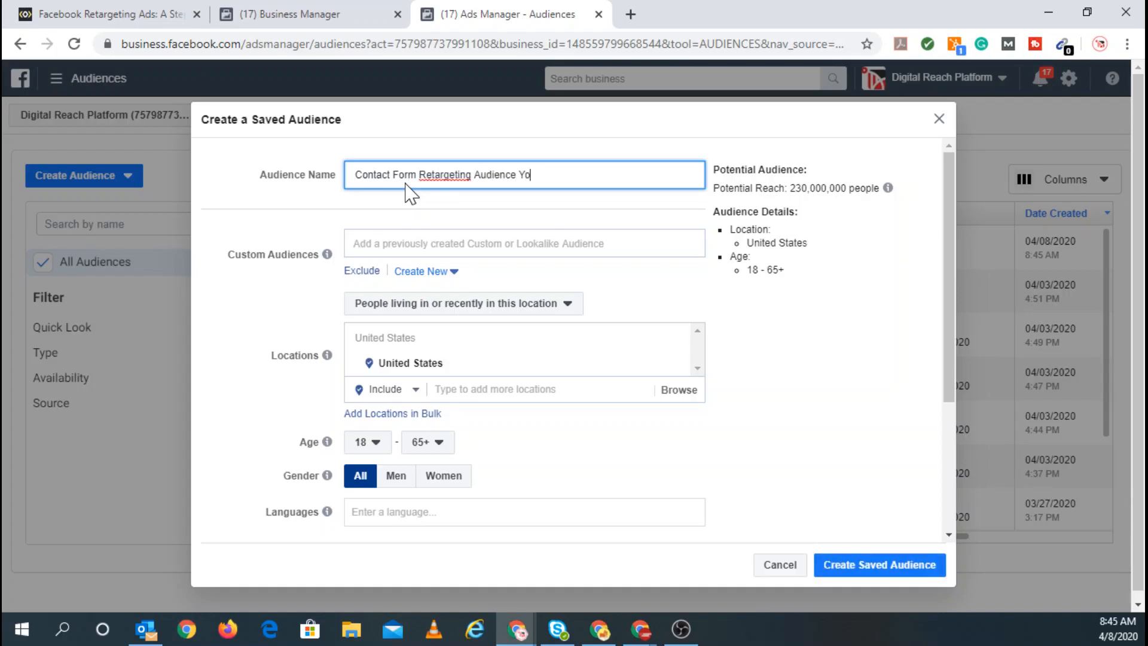
text(uTube Example)
key(Tab)
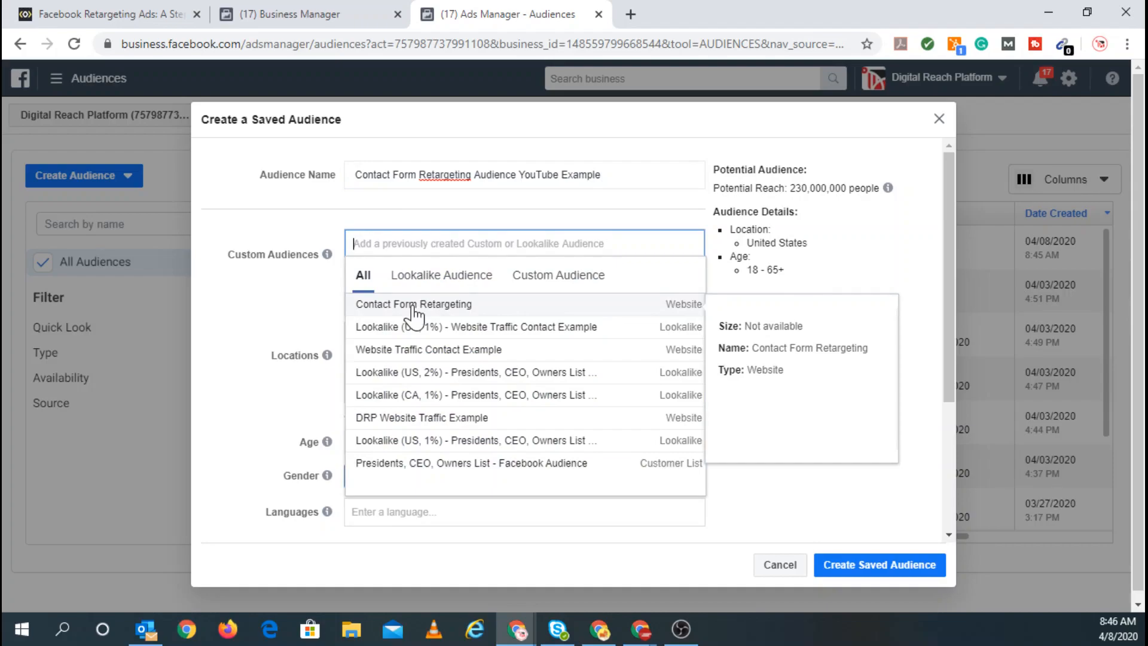
click(412, 305)
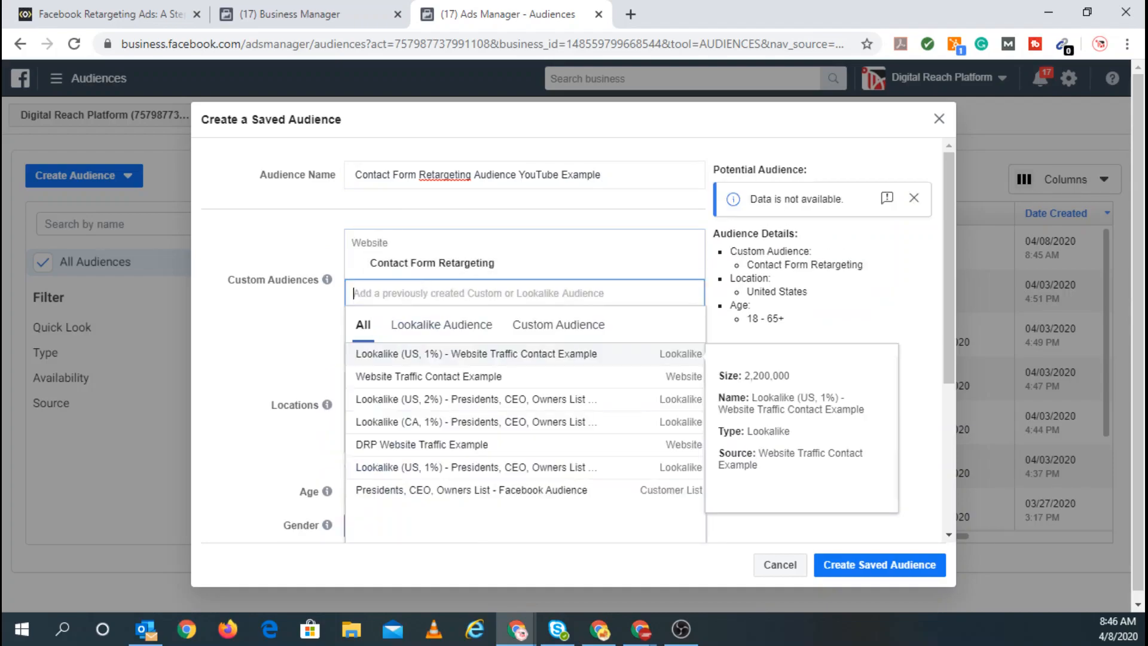
click(275, 326)
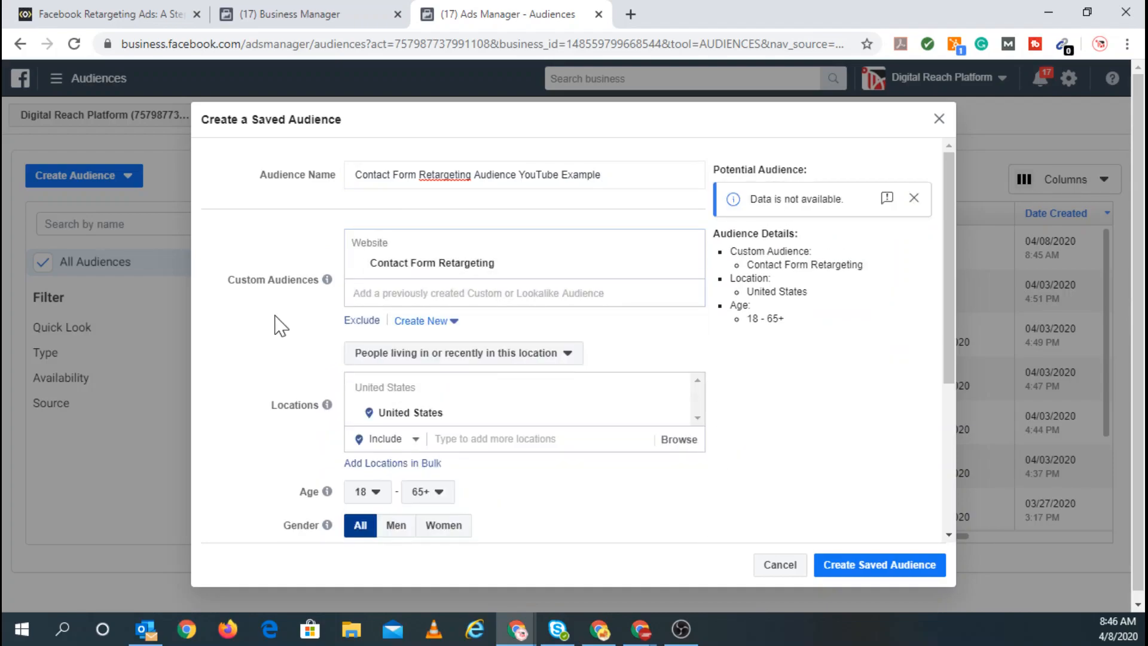
scroll(275, 326, down, 1)
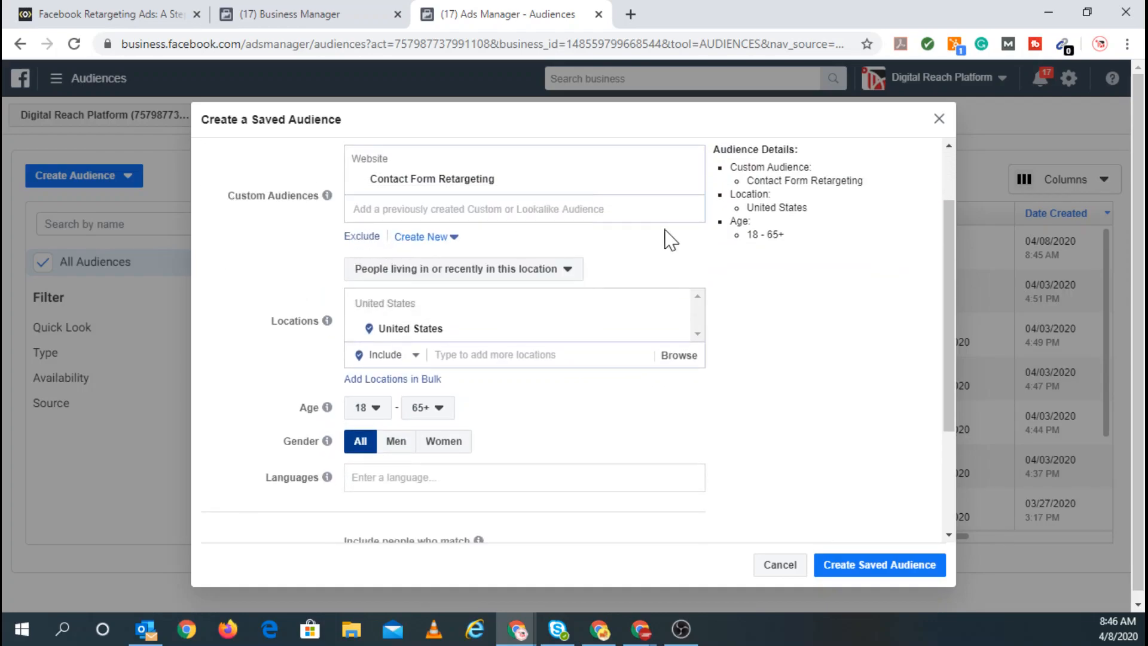
click(939, 119)
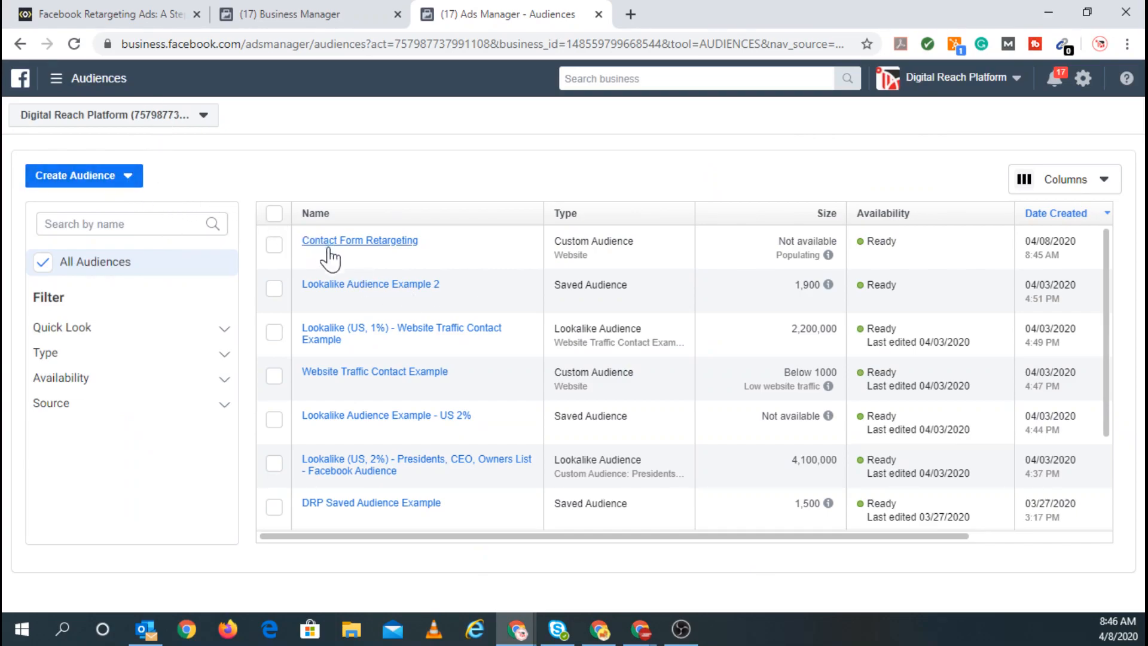
- Start another website-based custom audience and set its window to the past 180 days
click(111, 182)
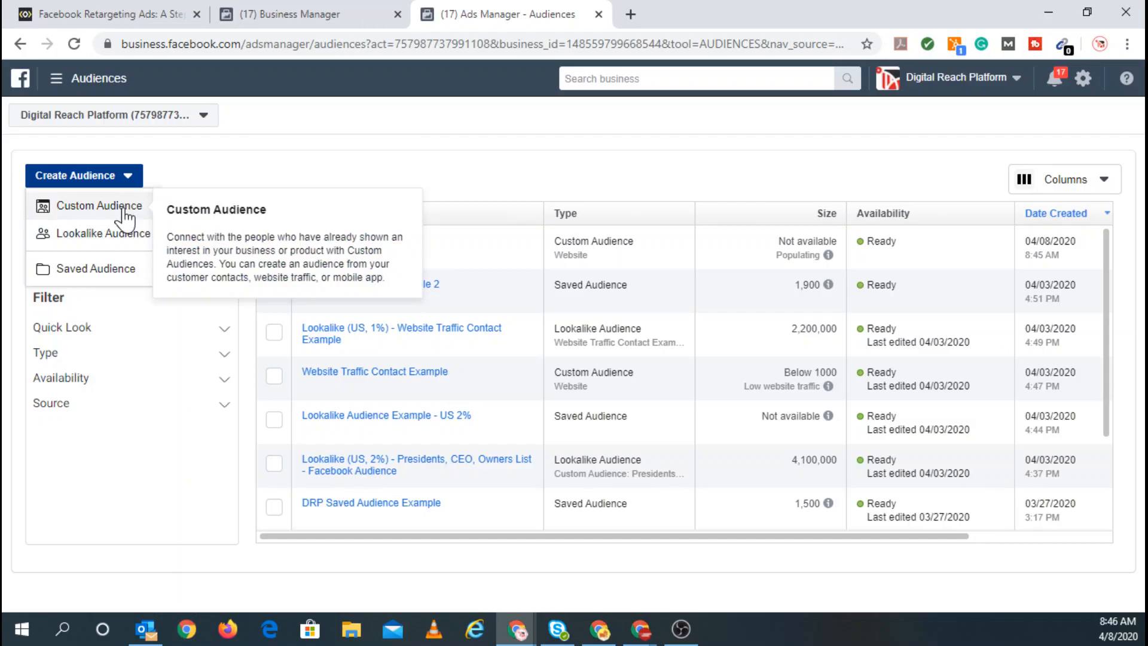
click(123, 206)
click(290, 210)
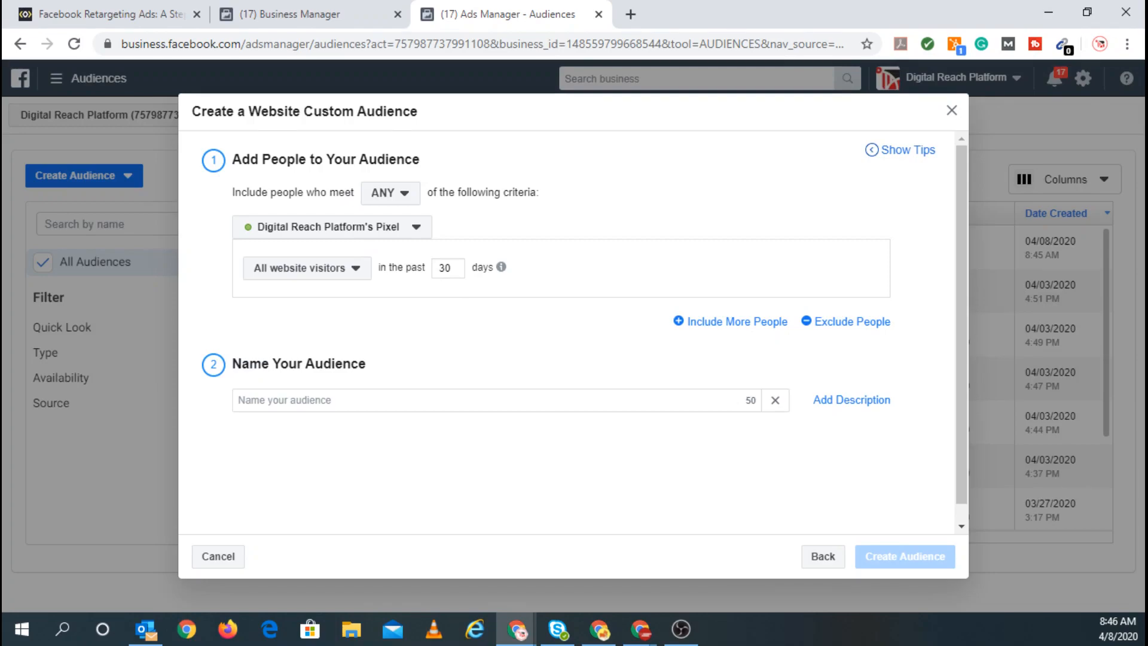
drag(451, 268, 434, 267)
text(18)
click(319, 400)
click(464, 338)
- Restrict the new audience to people who visited specific web pages with a URL containing /contact-thank-you/
click(291, 272)
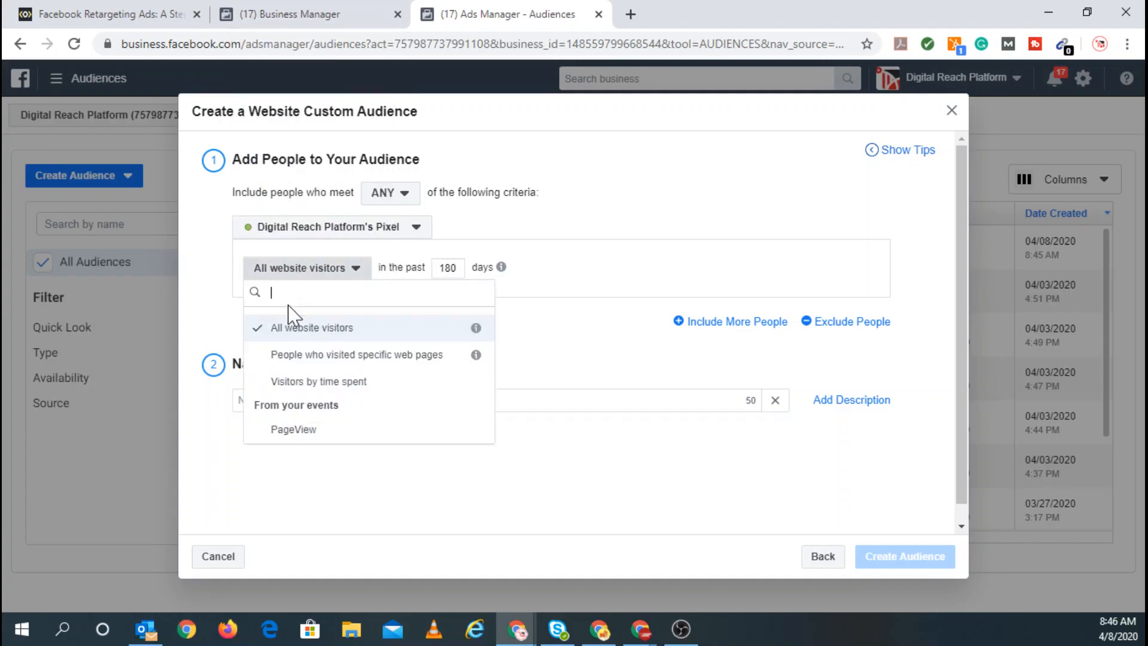
click(304, 356)
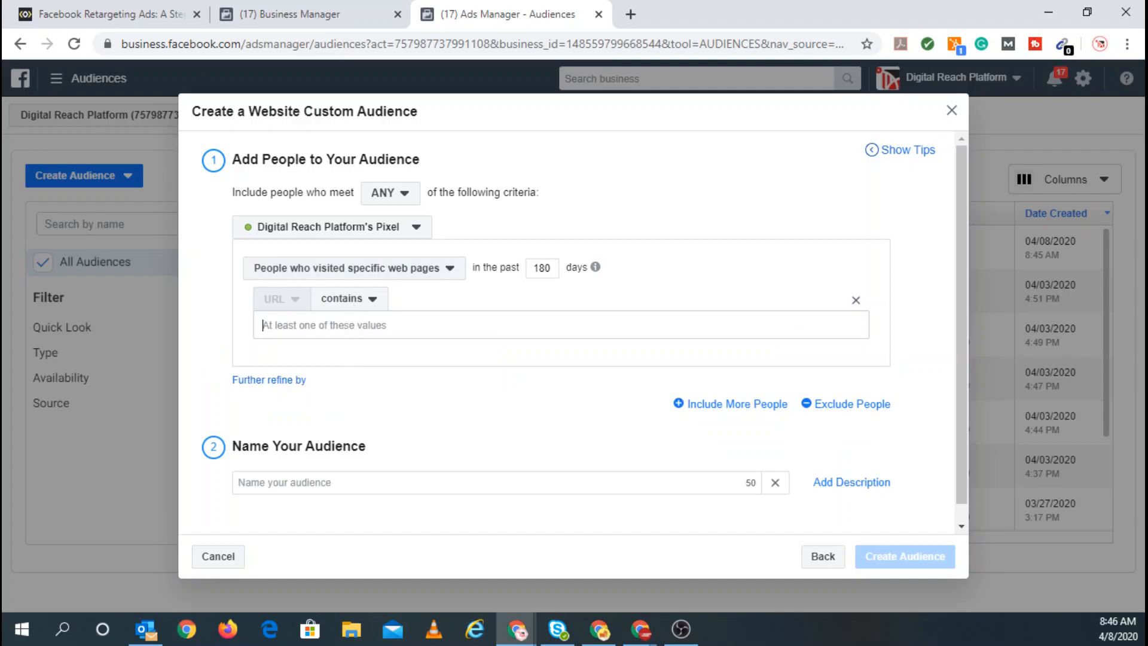
text(/con)
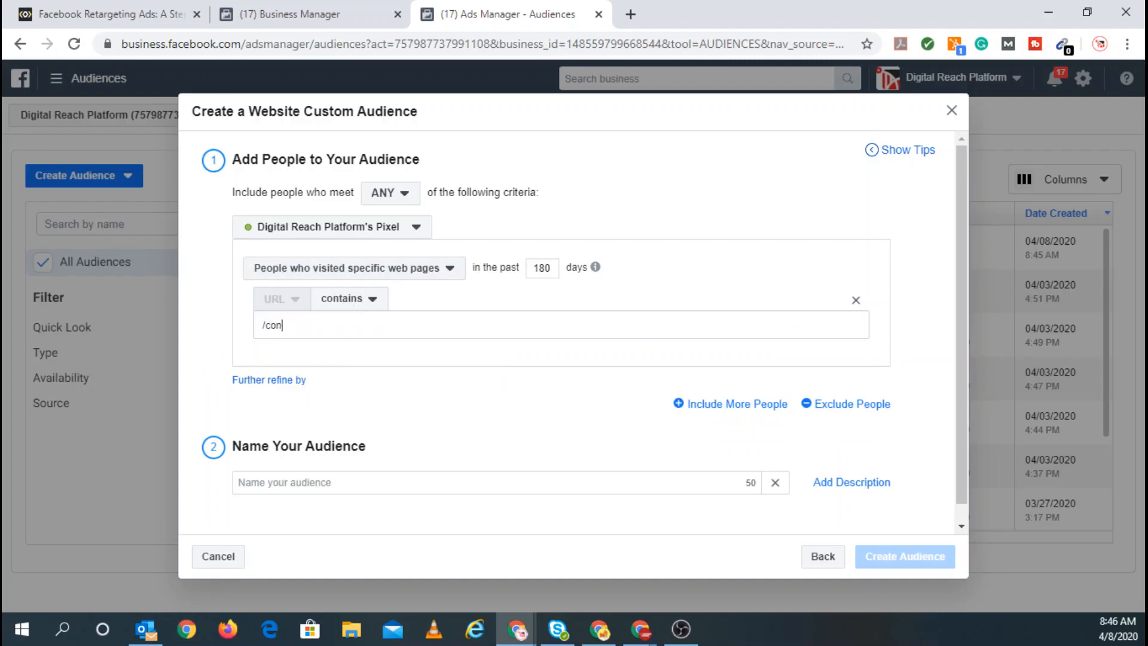
text(tact-thank-you/)
- Name the thank-you page audience "Exclusion Retargeting", create it and return to the audience list
click(275, 487)
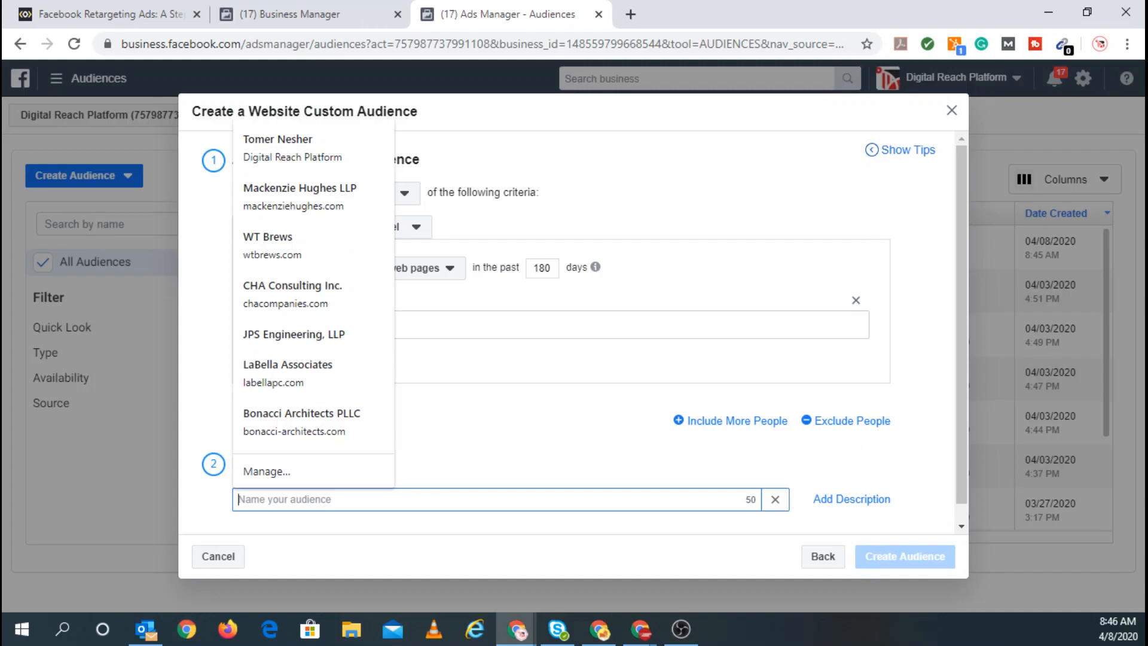
text(Exclu)
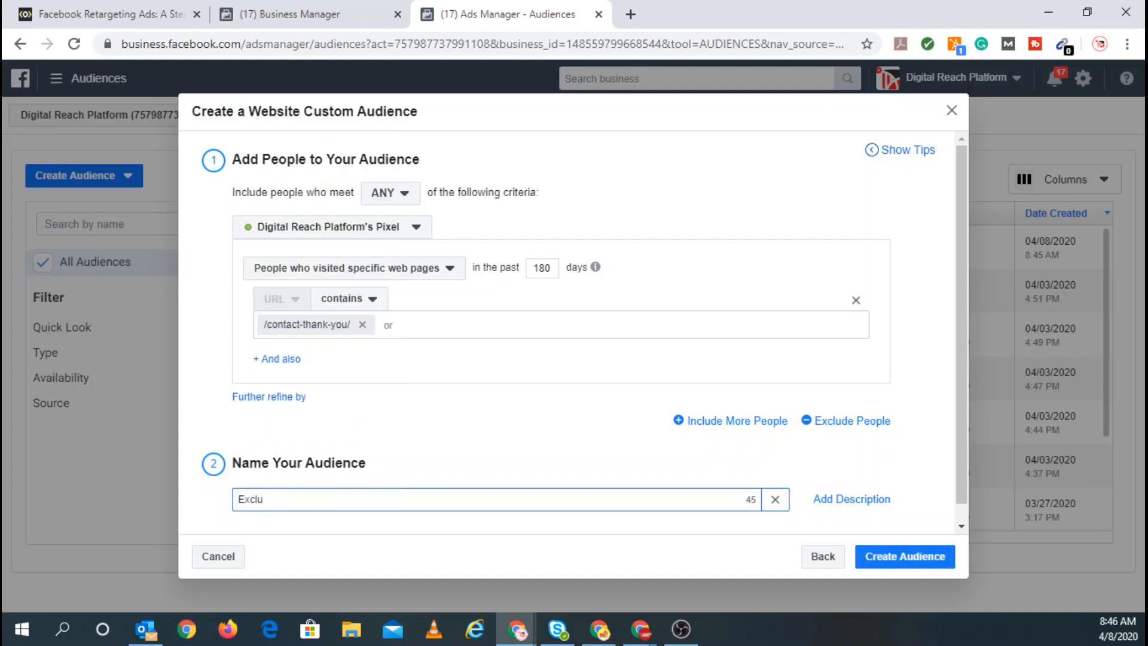
text(sion Retargeting)
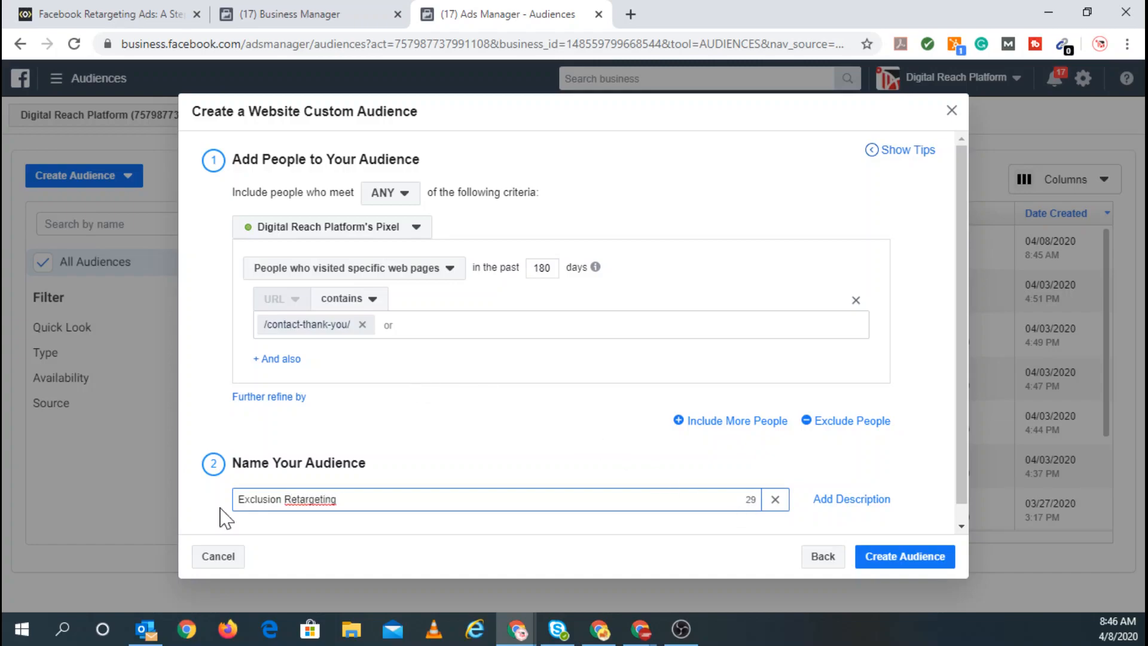
click(938, 565)
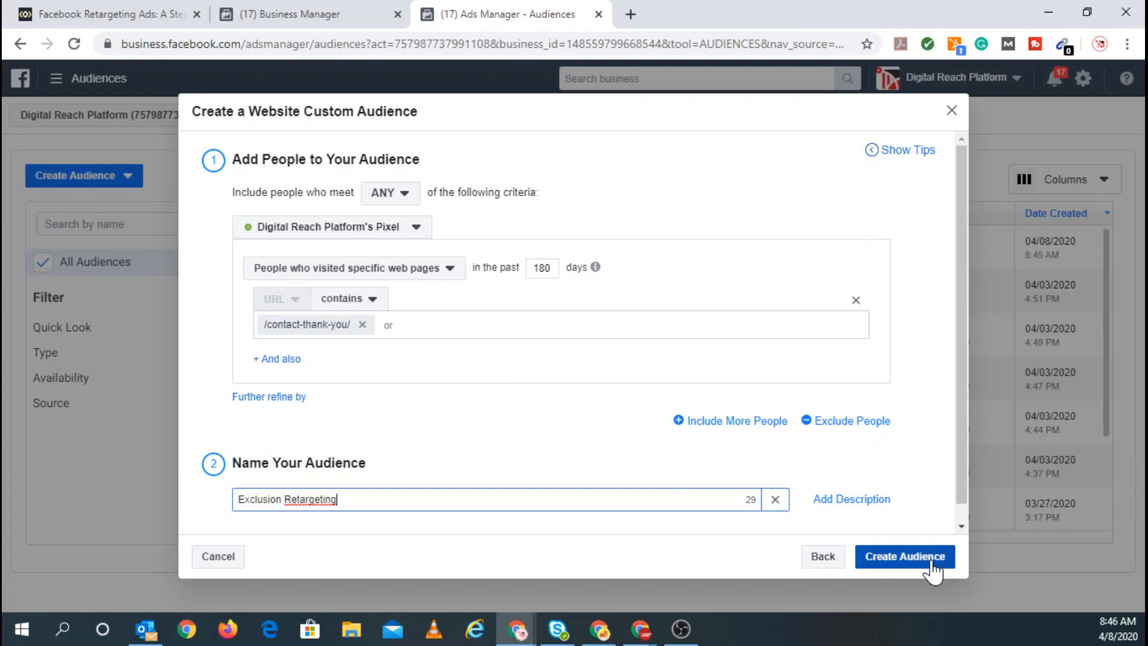
click(932, 563)
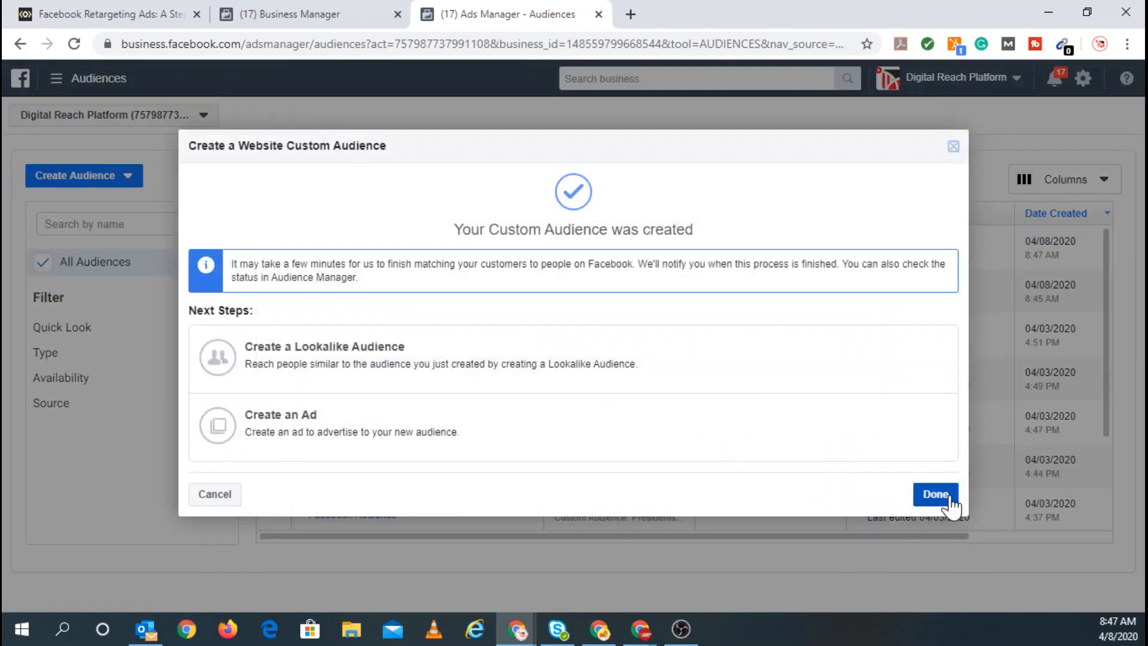
click(950, 504)
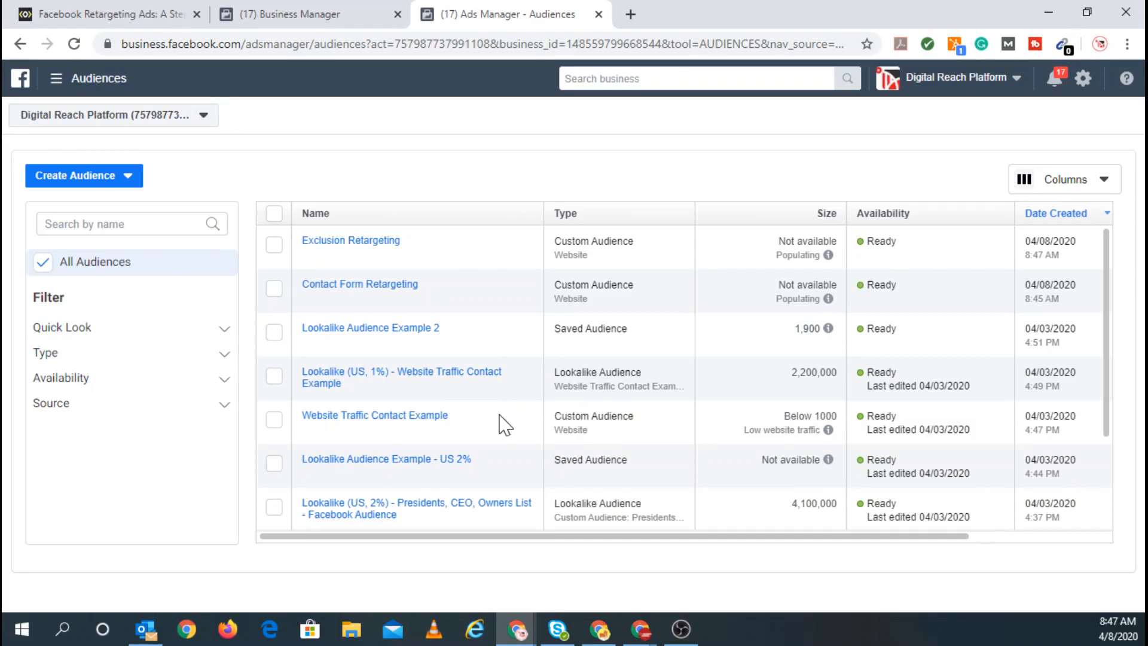
- Start a new saved audience and name it "Contact Form Retargeting Audience YouTube Example"
click(131, 177)
click(86, 270)
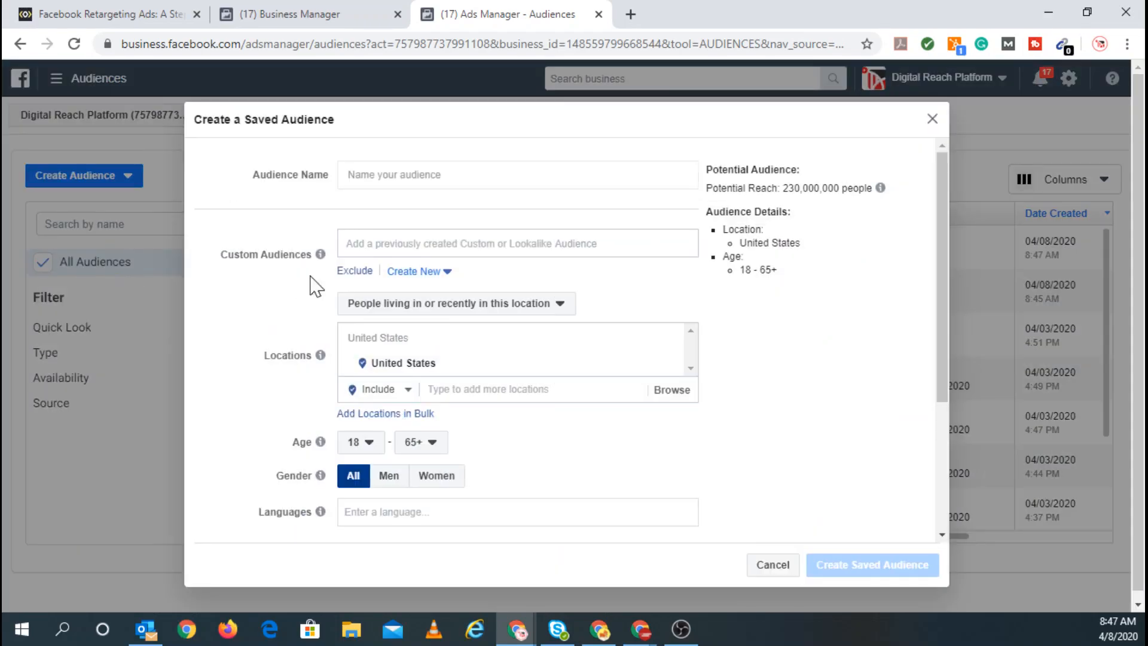
click(419, 175)
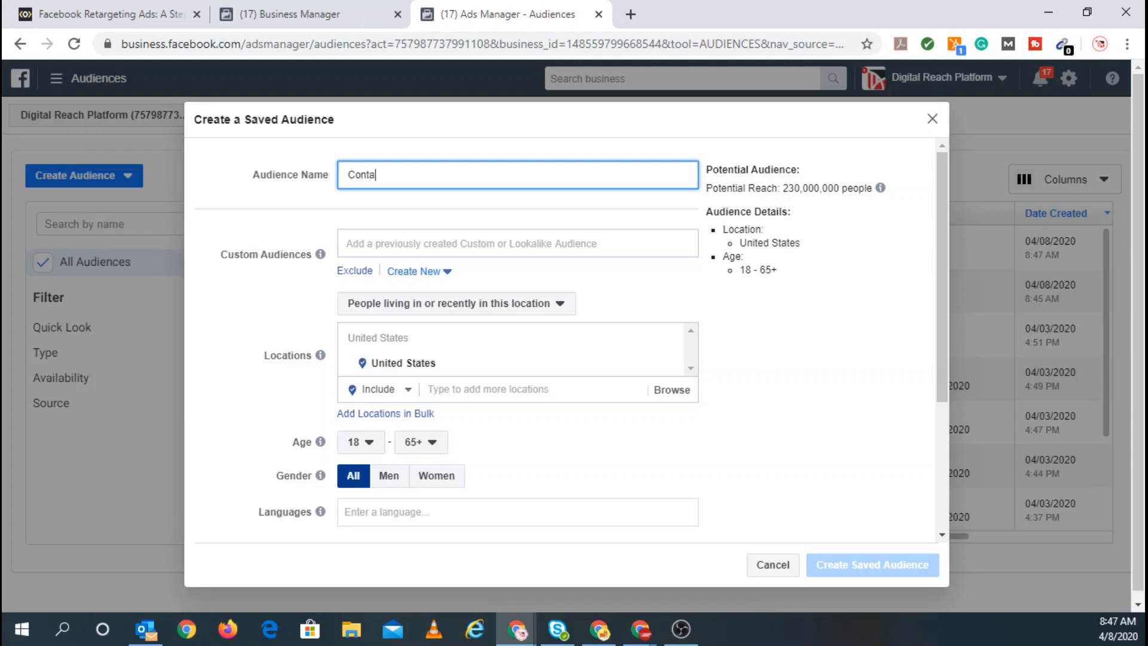
text(Contact Form Reatargeting)
key(BackSpace)
key(BackSpace)
key(BackSpace)
key(BackSpace)
key(BackSpace)
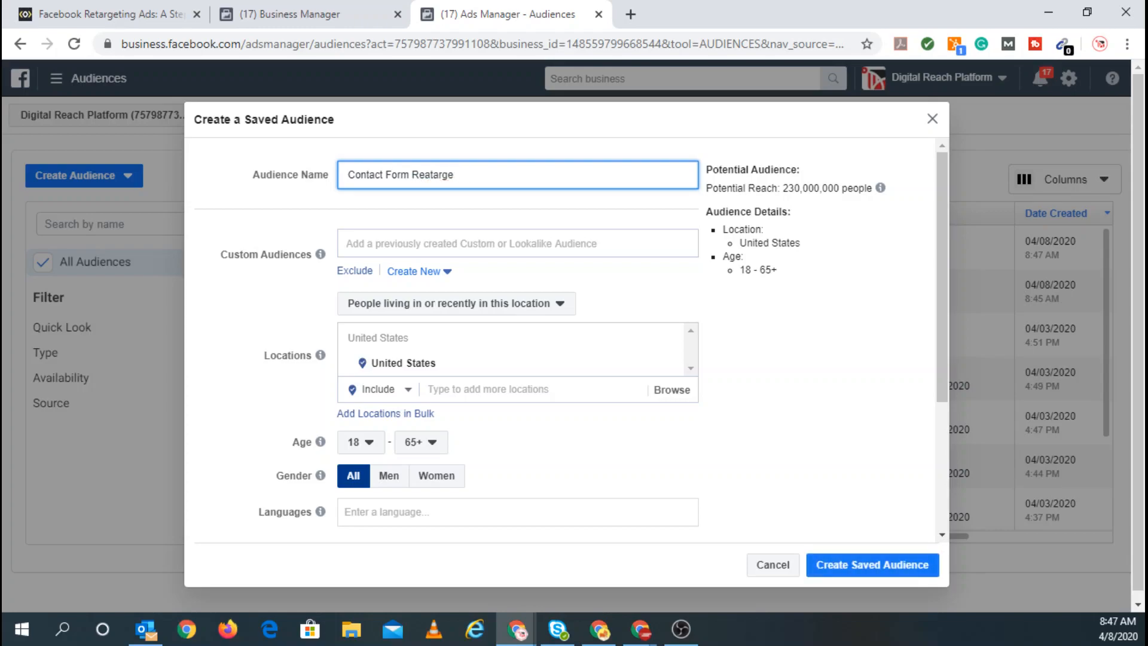
text(targeting Audience YouTube Example)
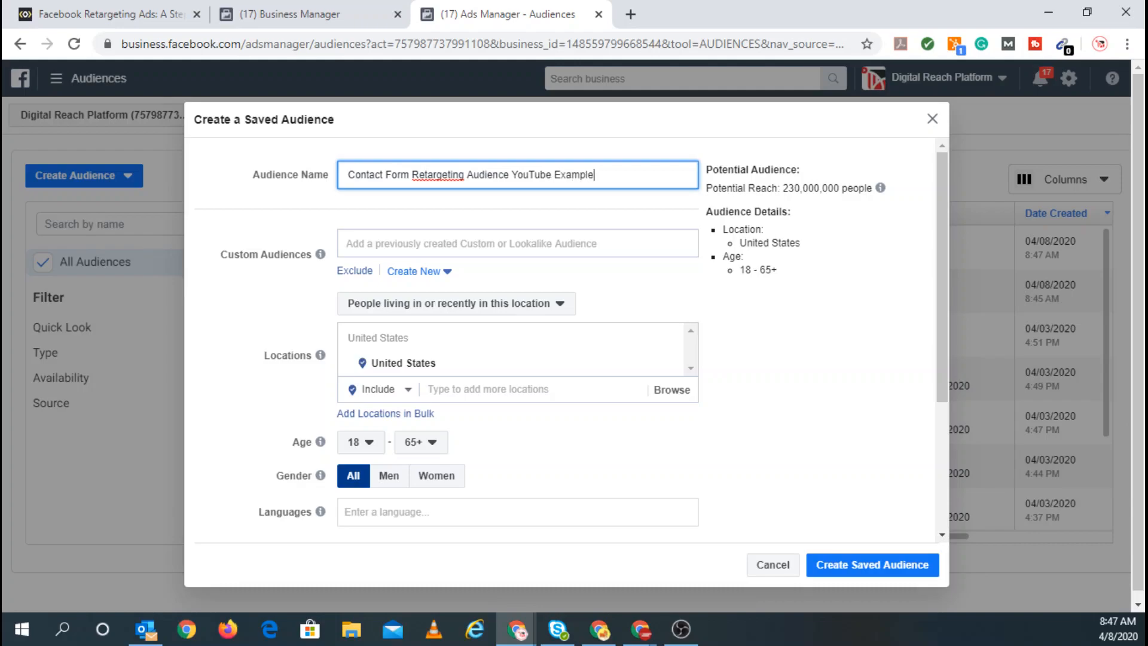
- Include the Contact Form Retargeting custom audience and exclude the Exclusion Retargeting custom audience
click(467, 244)
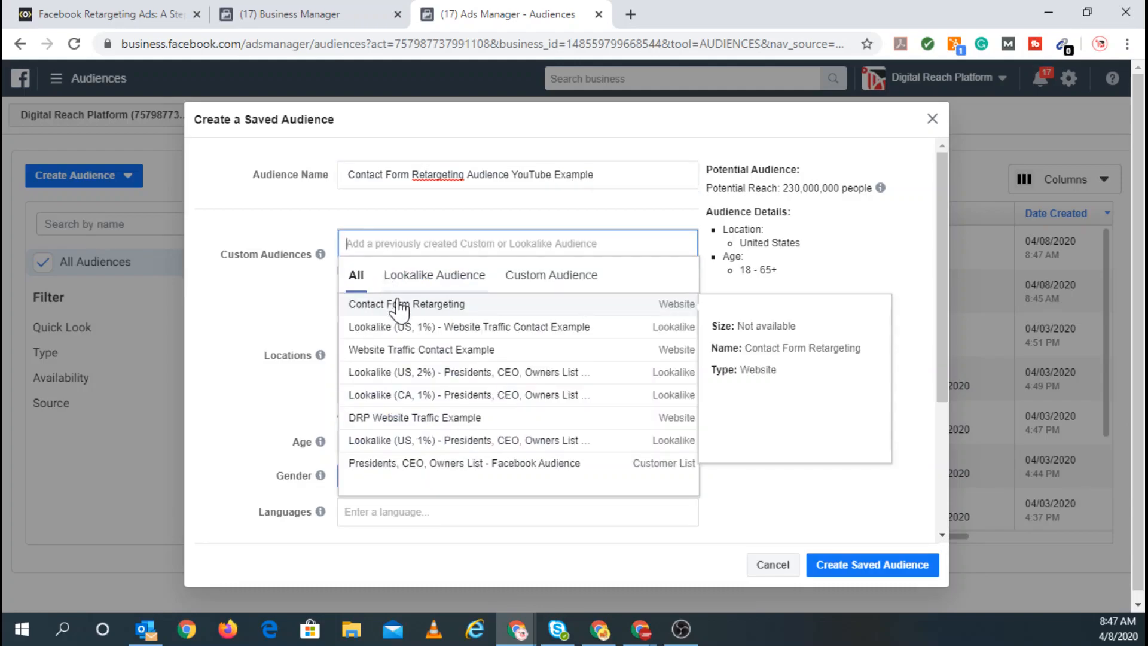
click(398, 305)
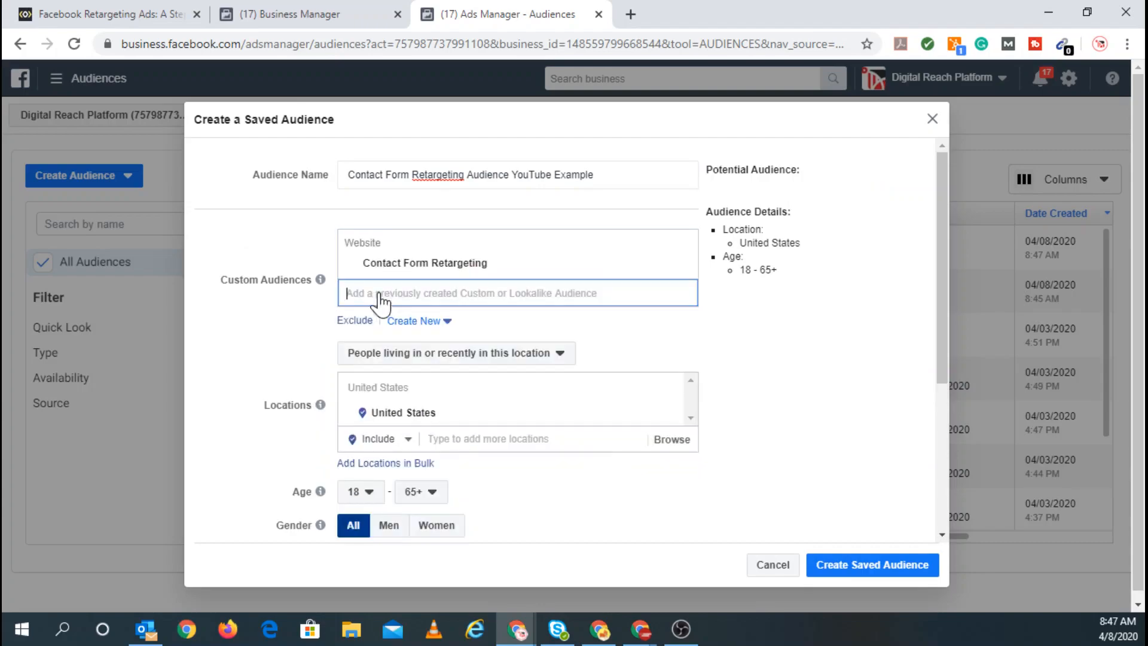
click(297, 327)
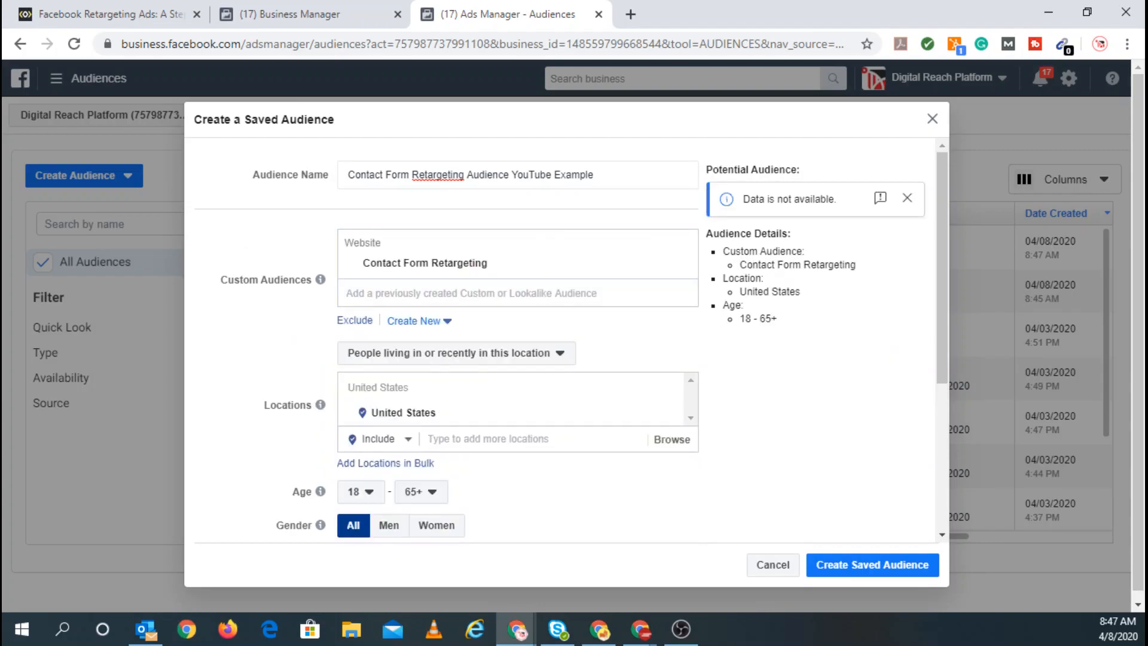
click(364, 322)
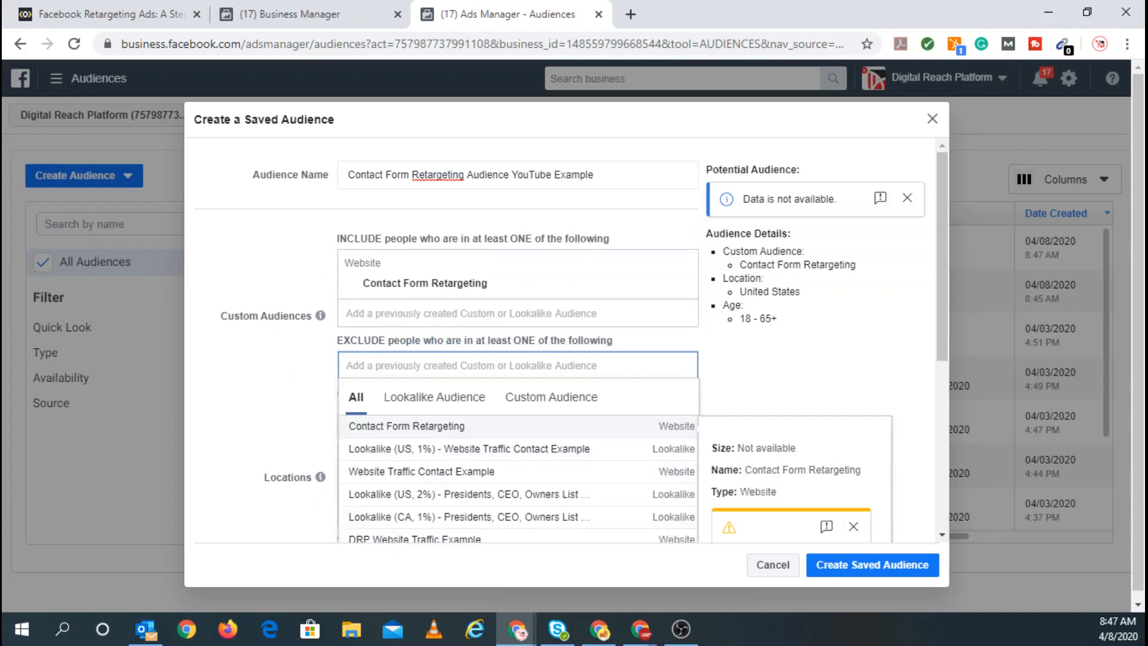
click(519, 399)
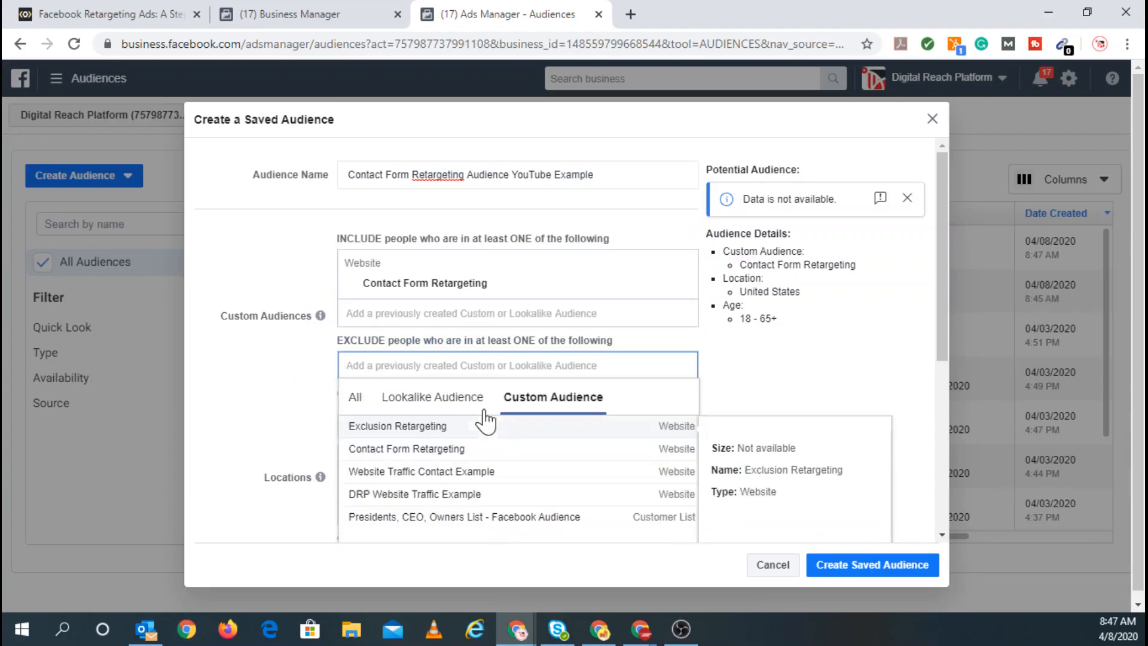
click(383, 425)
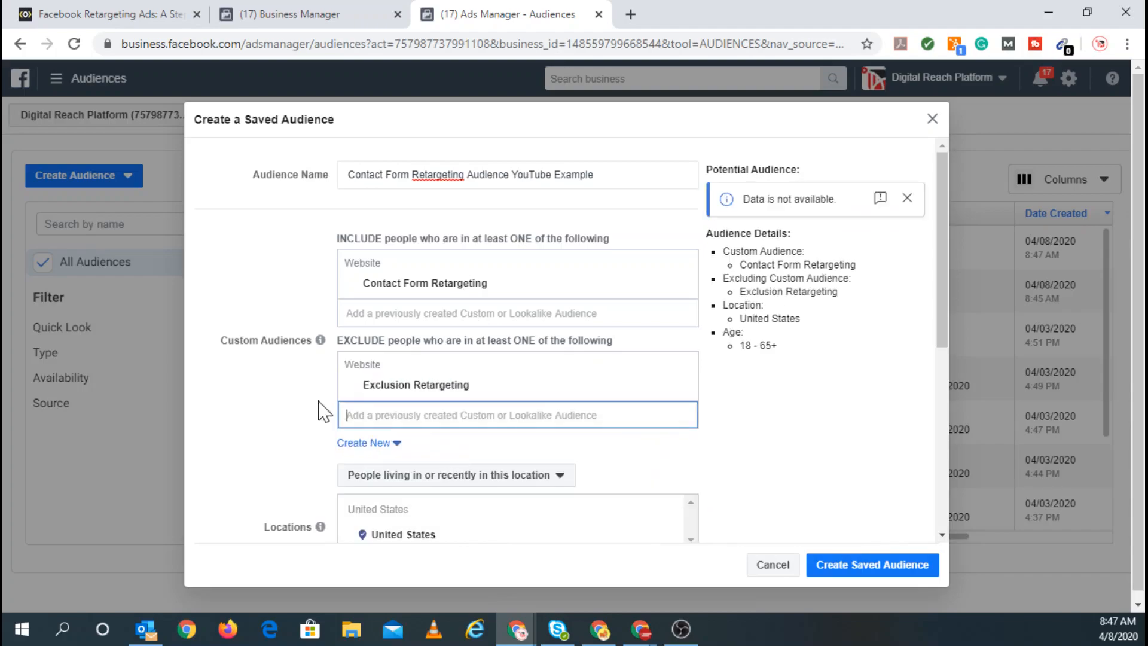
click(297, 402)
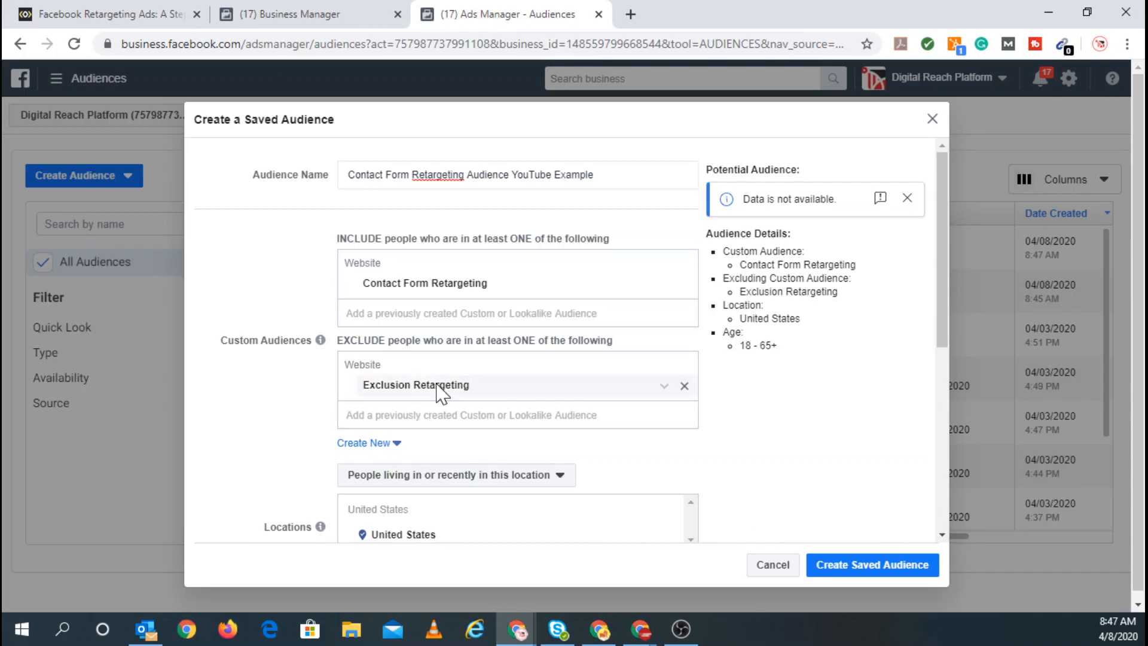
- Replace the United States location with the Albany-Schenectady-Troy DMA market
scroll(442, 395, down, 3)
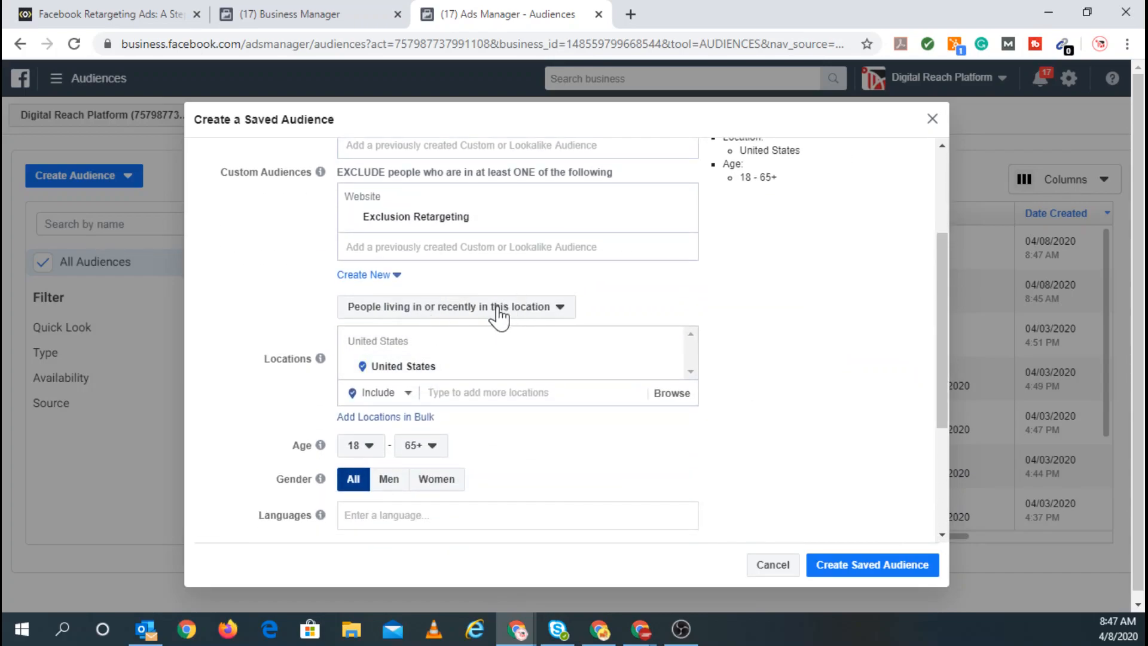
scroll(397, 302, down, 2)
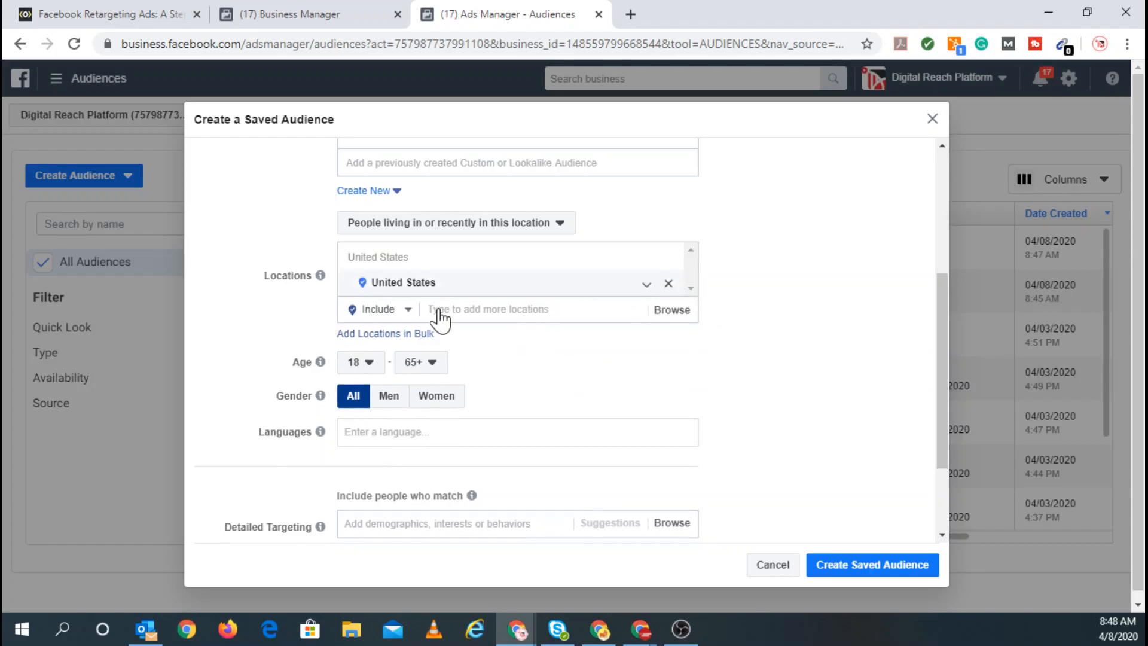
click(471, 312)
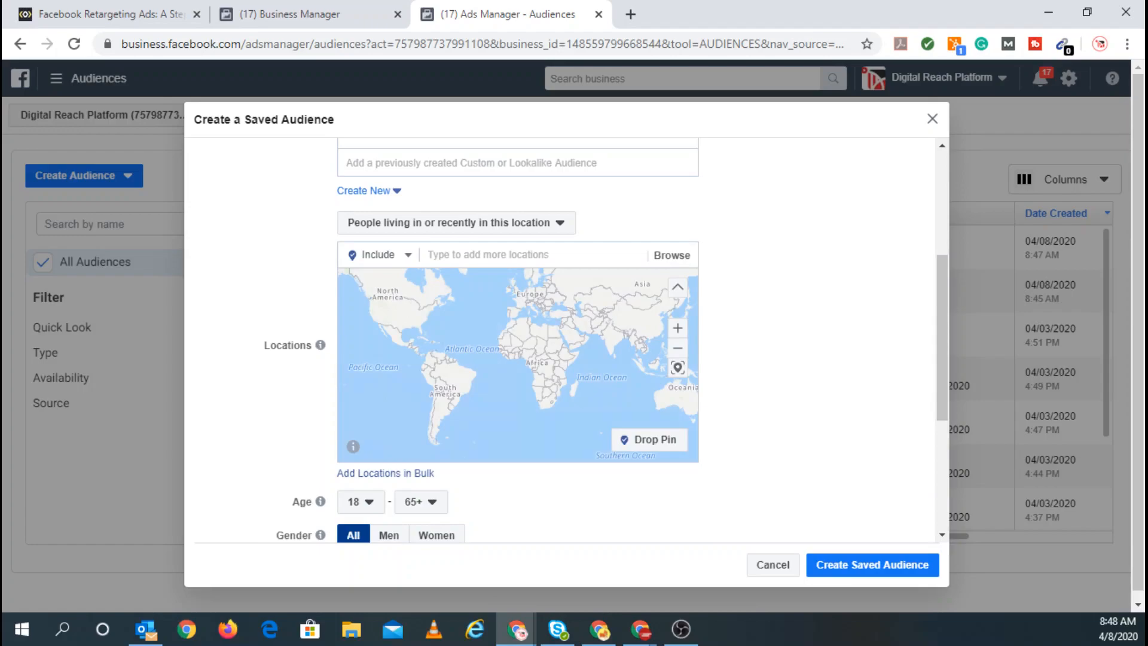
click(488, 254)
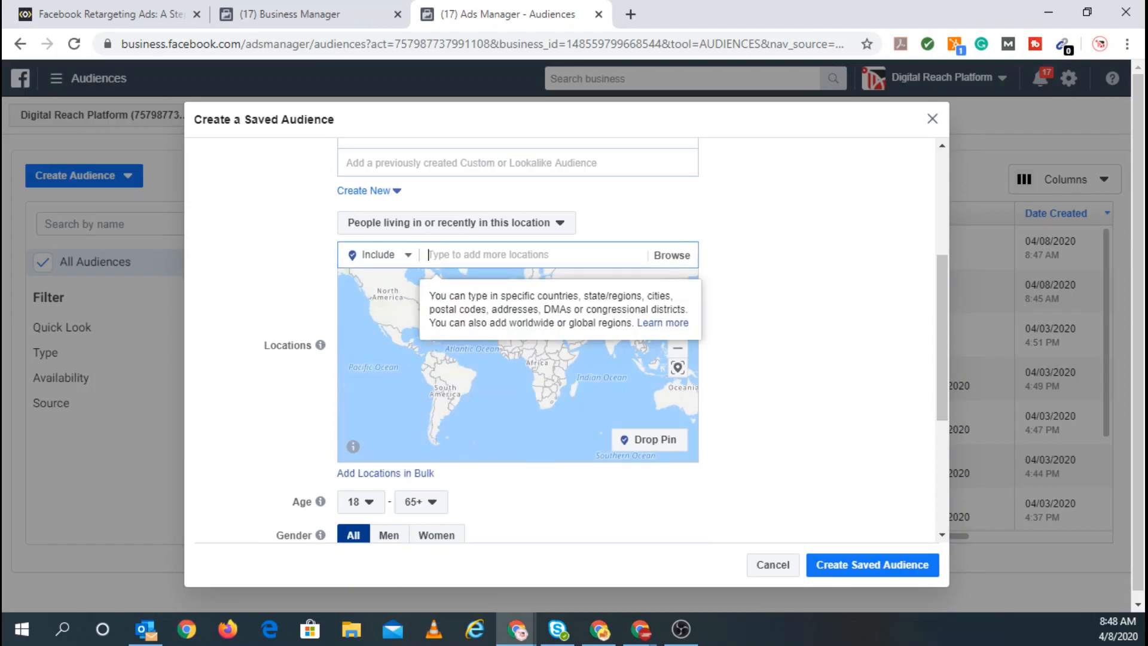
text(albany)
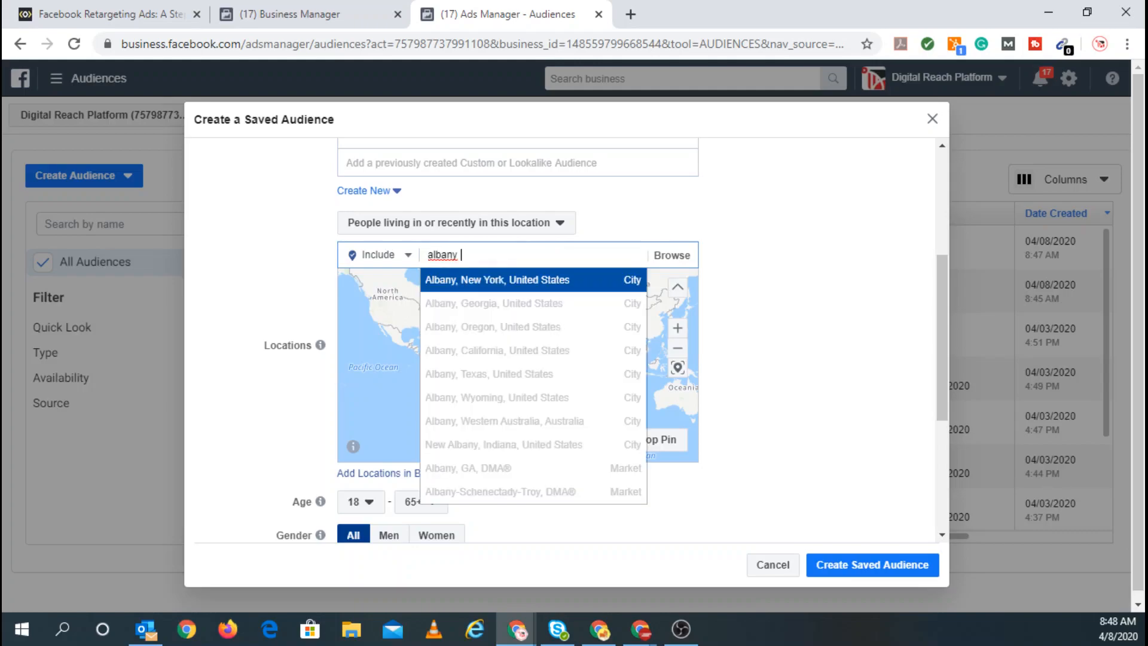
click(506, 492)
- Remove the Albany-Schenectady-Troy market and add United States back as the included location
click(669, 284)
click(478, 255)
text(unite)
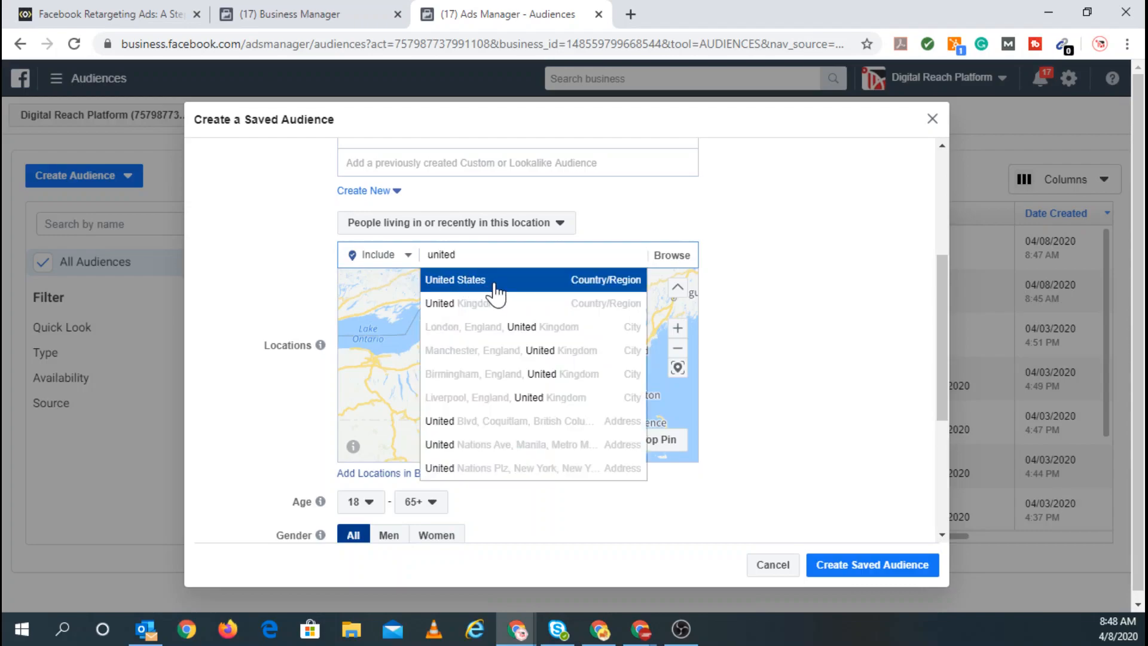
text(d)
click(495, 286)
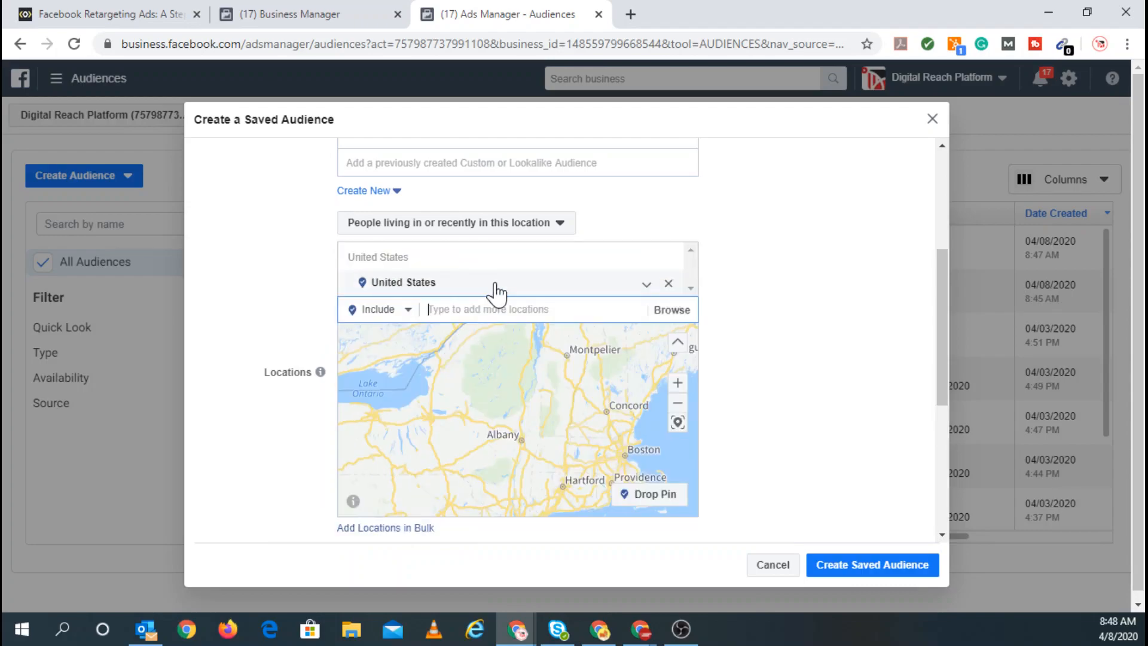
- Set the audience's age range to 28 through 60
scroll(493, 301, down, 5)
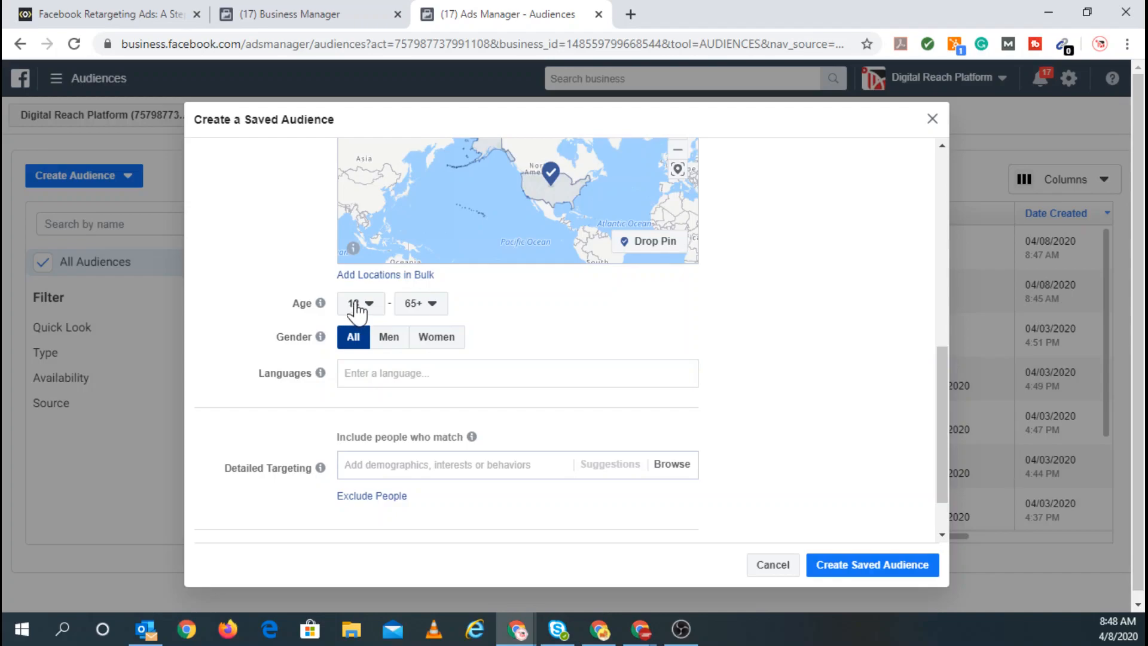
click(357, 305)
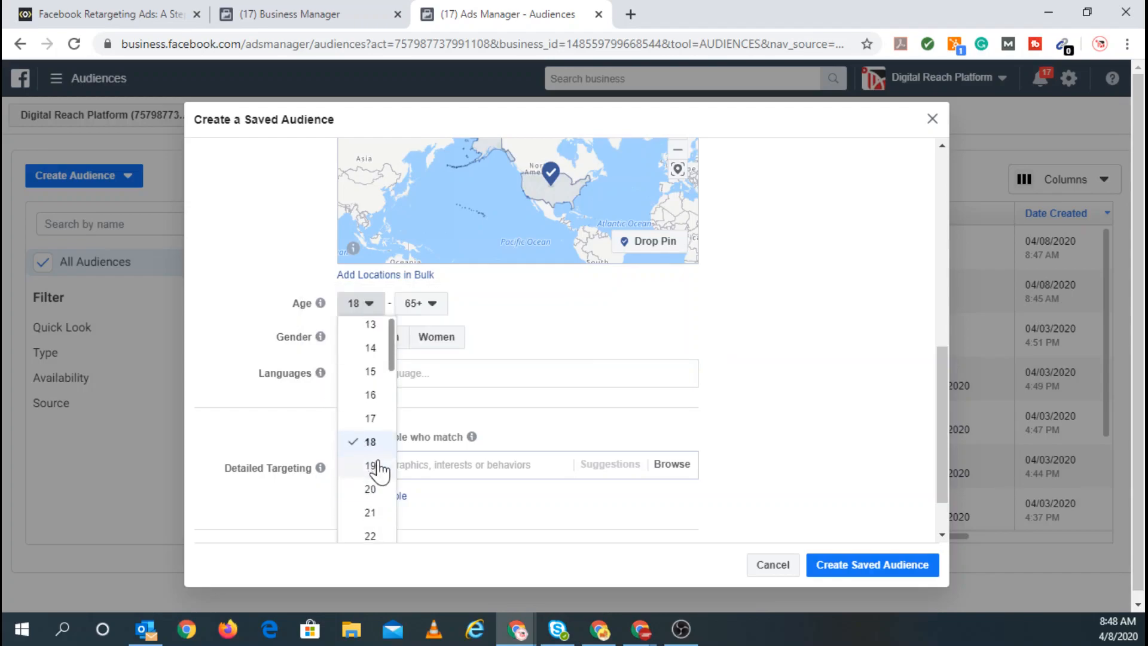
scroll(377, 469, down, 3)
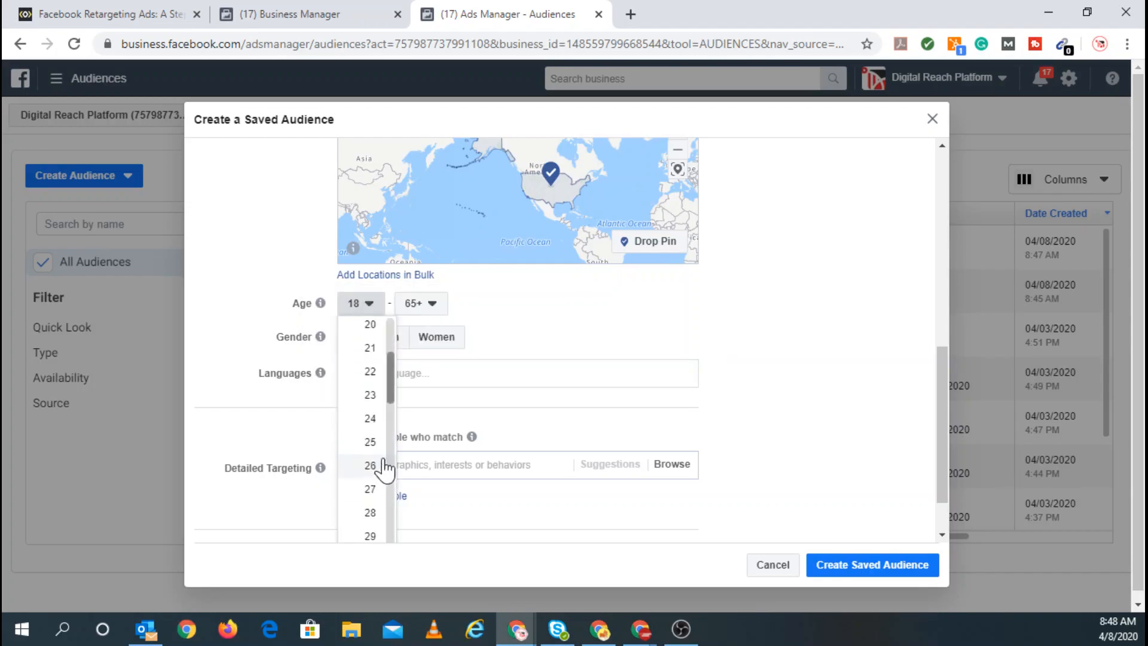
click(371, 514)
click(416, 304)
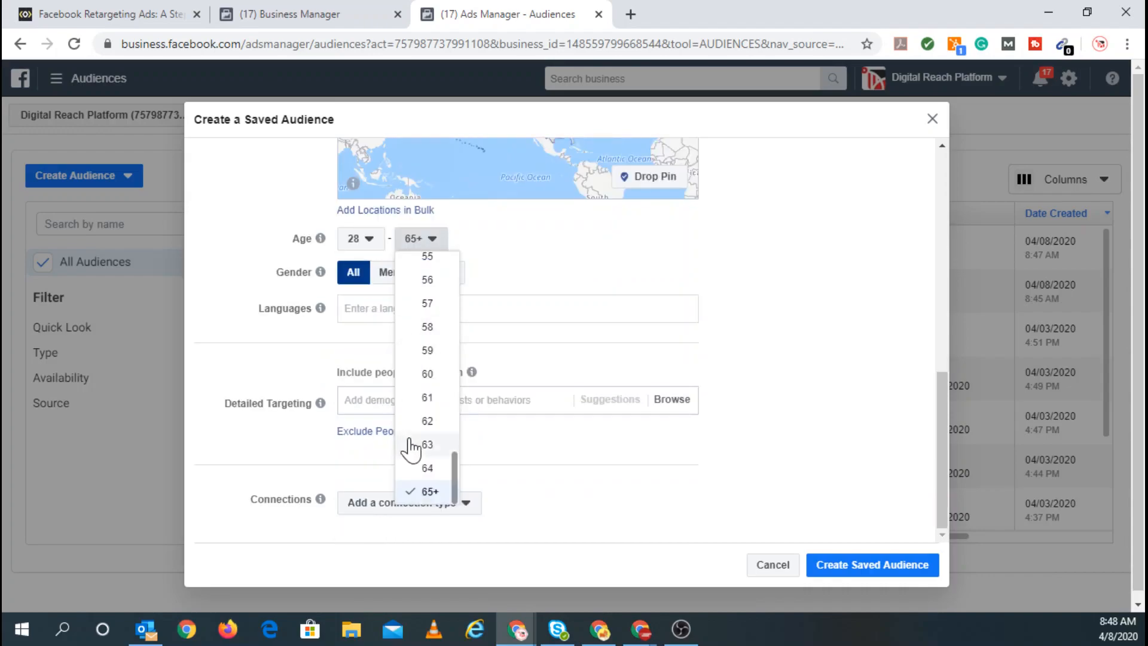
click(431, 373)
- Restrict the saved audience's language to English (All)
click(373, 318)
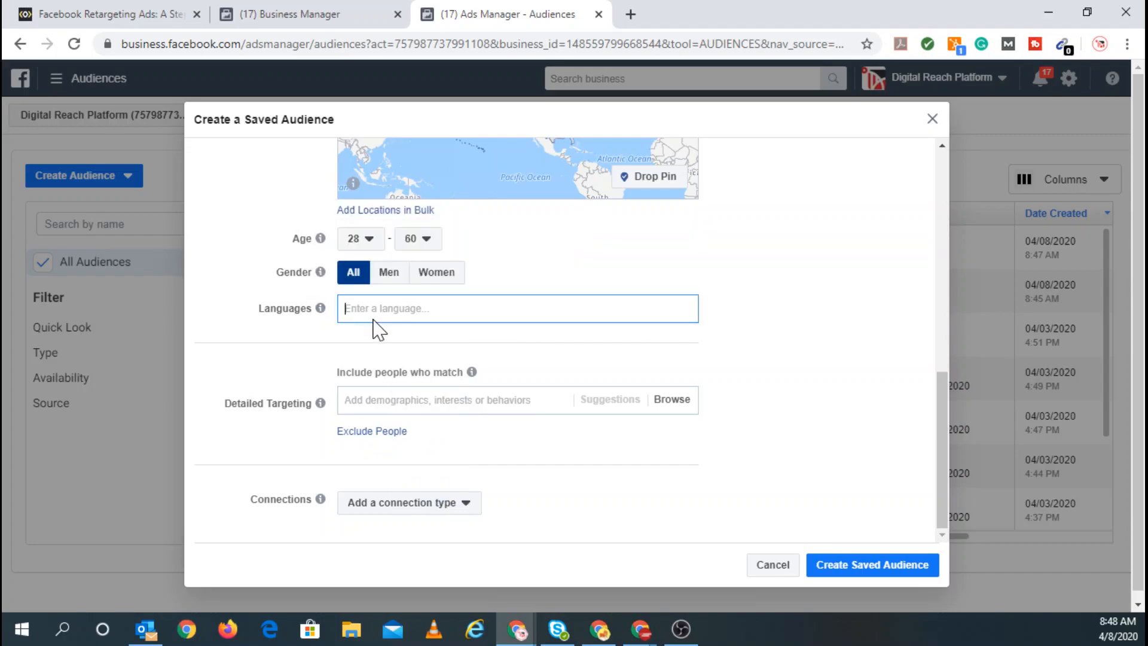
text(english)
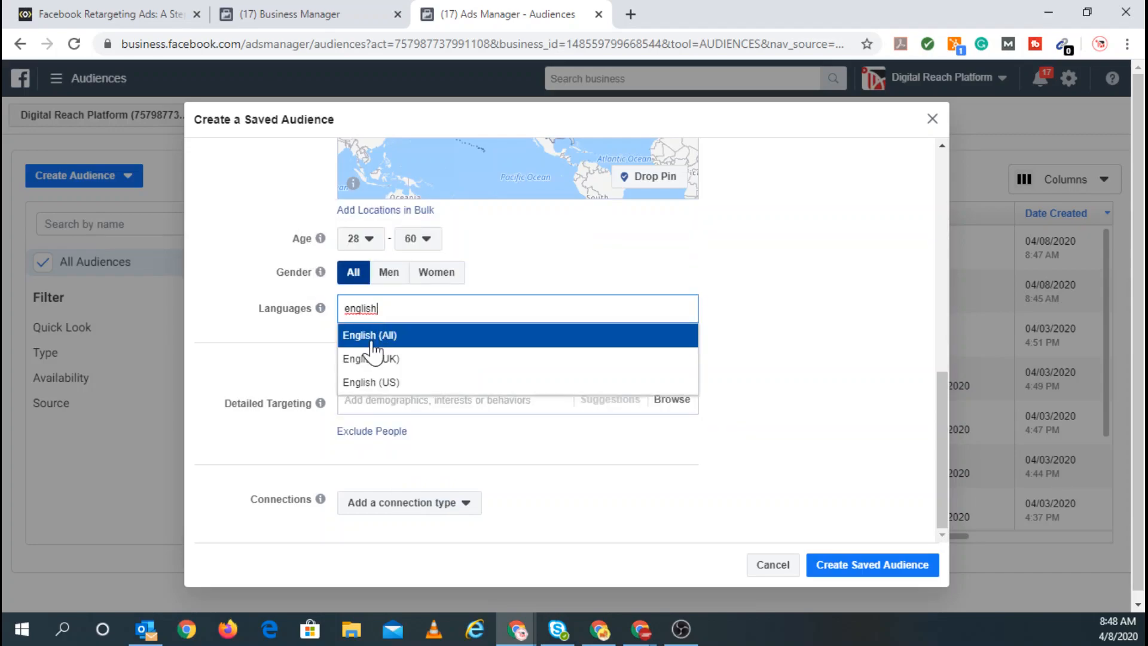
click(372, 342)
scroll(500, 383, down, 1)
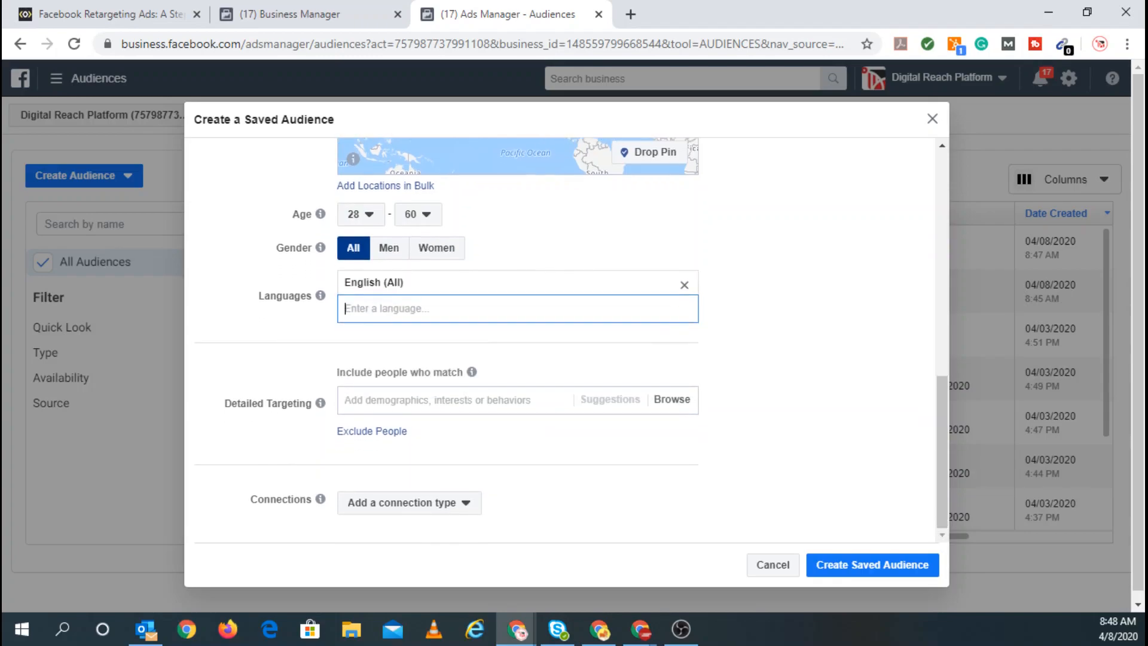
- Add the Business and Finance industry from the work demographics to the detailed targeting
click(395, 408)
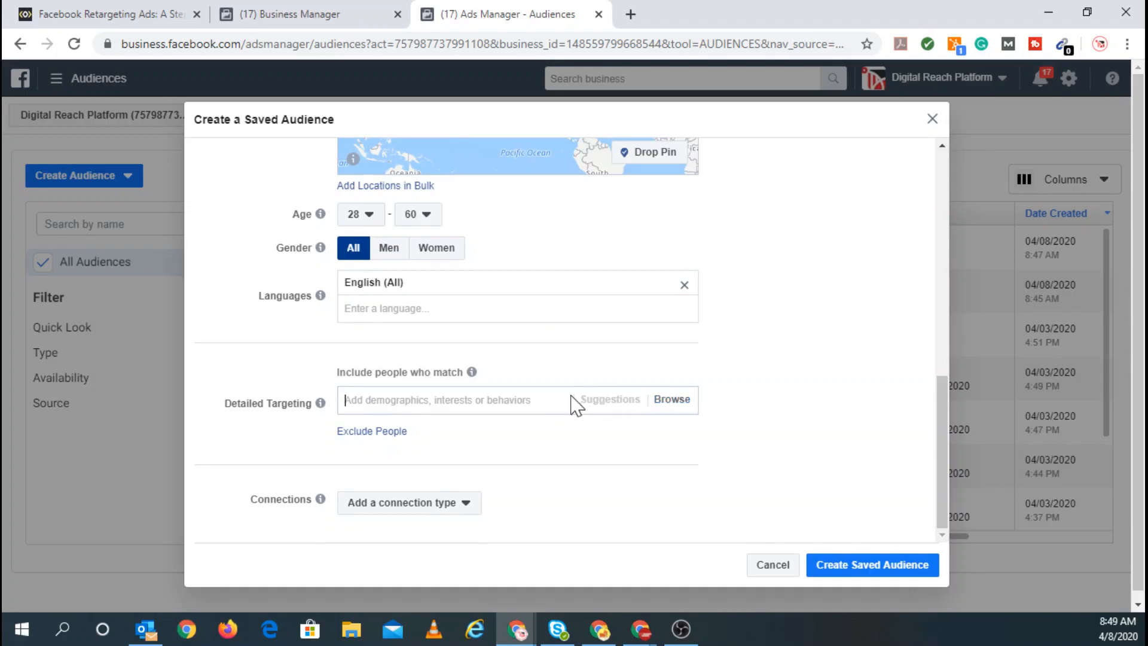
click(670, 407)
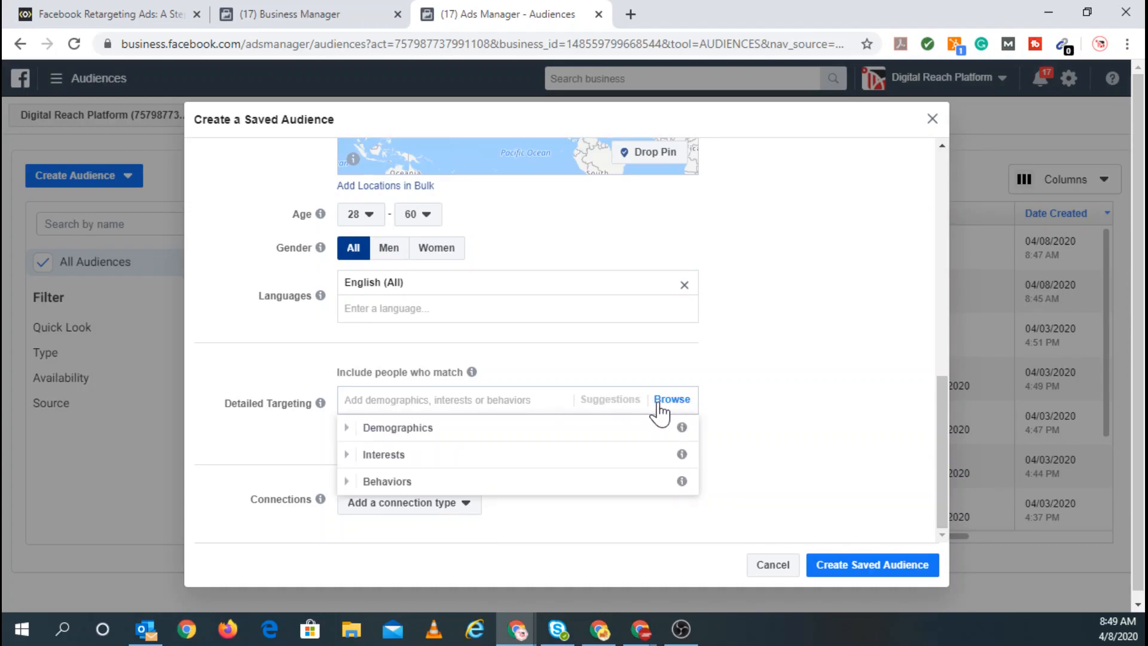
click(347, 428)
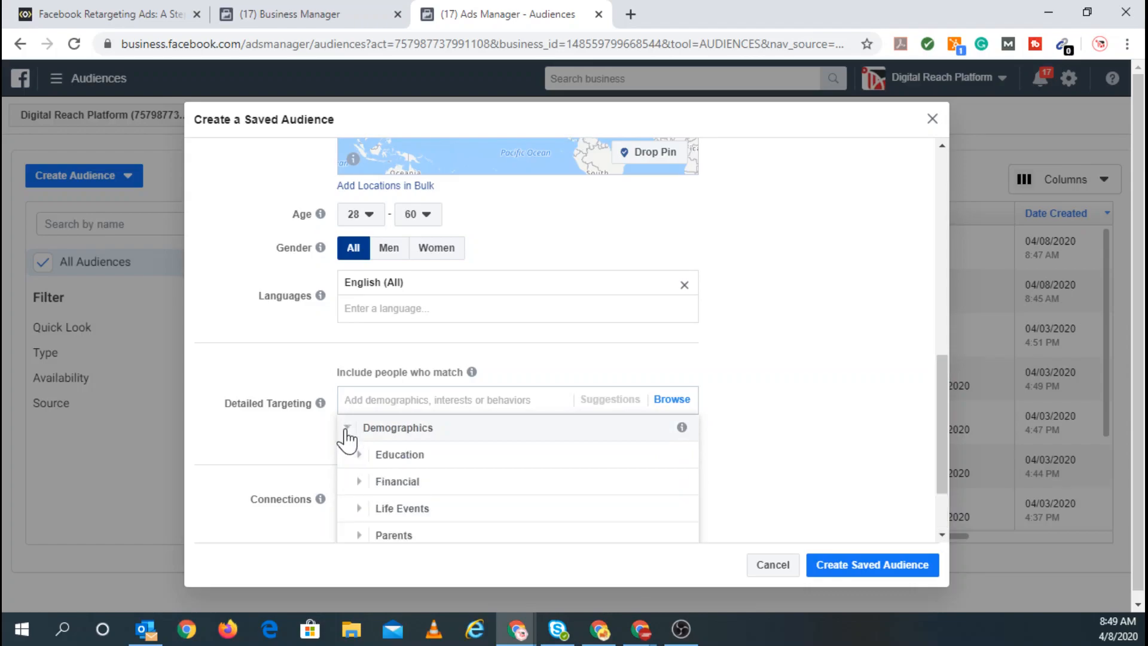
scroll(382, 457, down, 1)
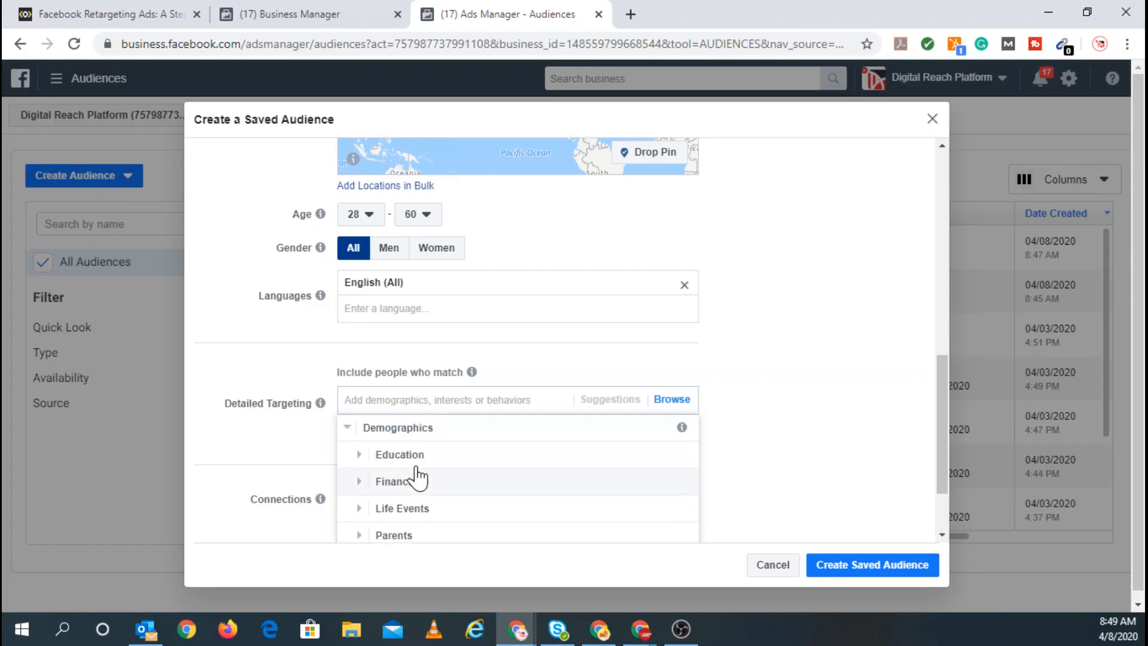
scroll(397, 466, down, 2)
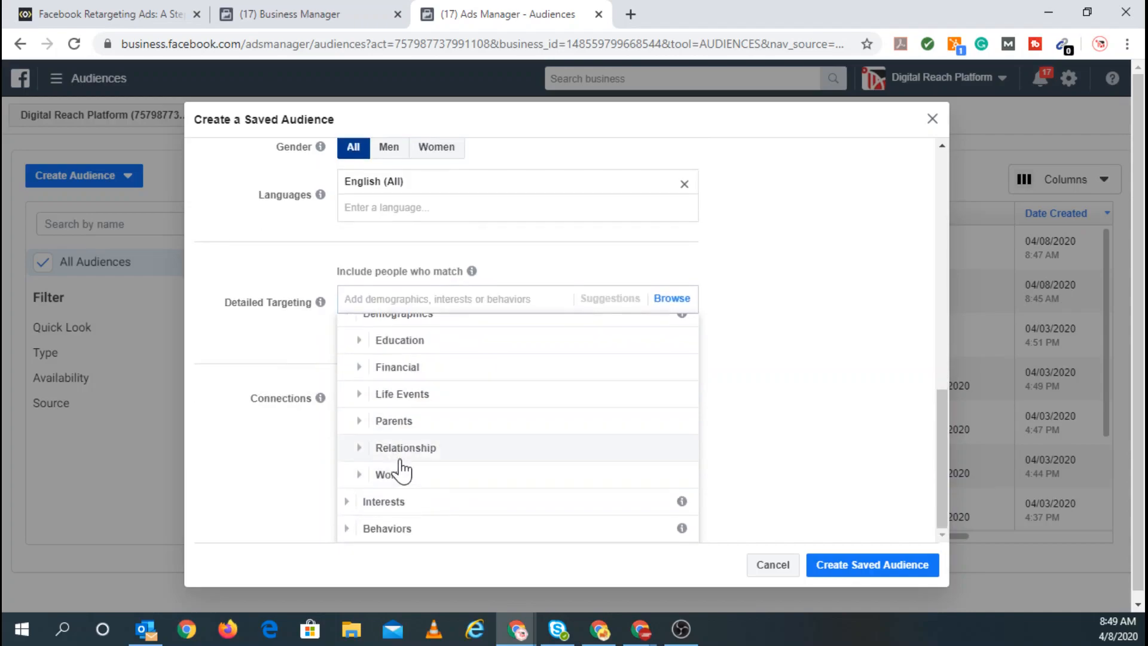
click(355, 476)
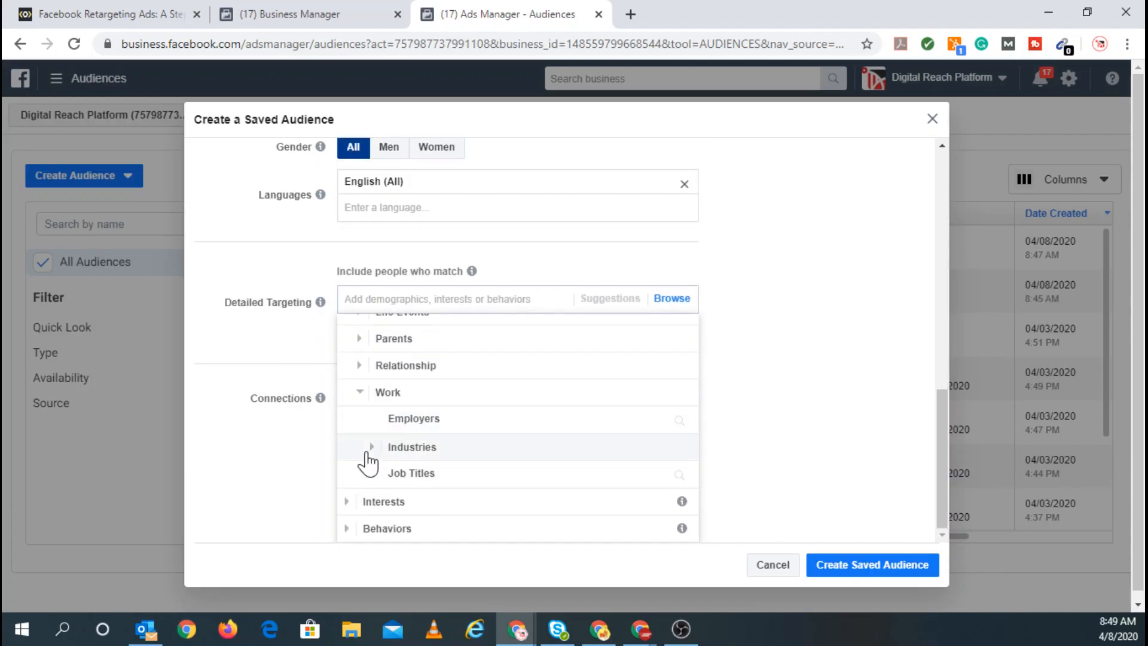
click(373, 456)
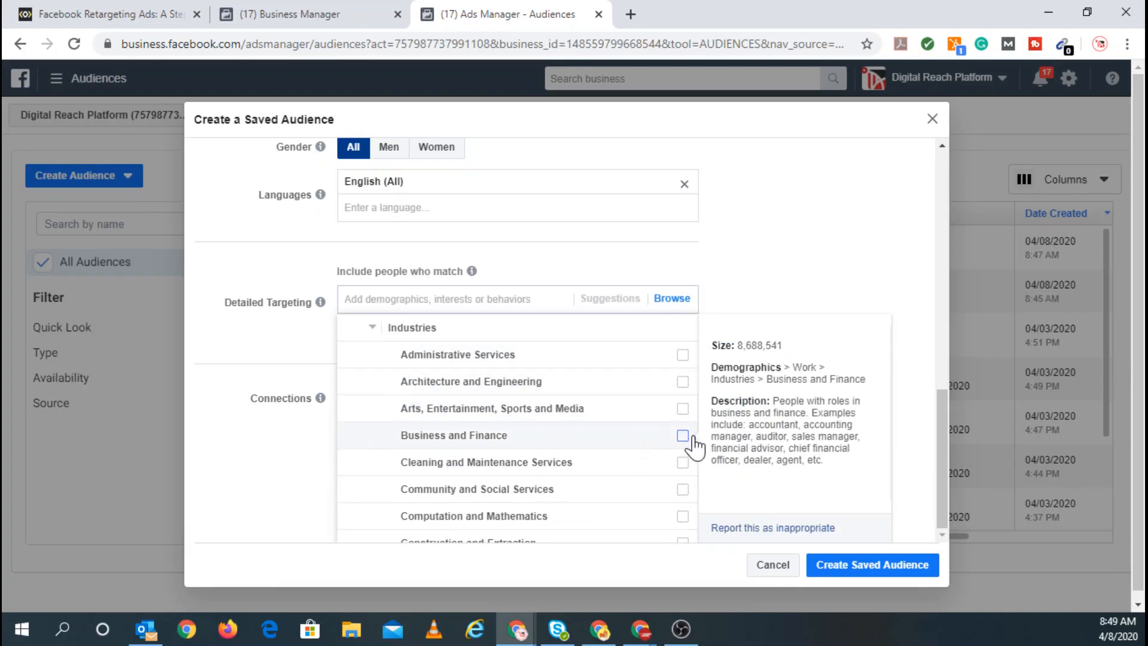
click(588, 434)
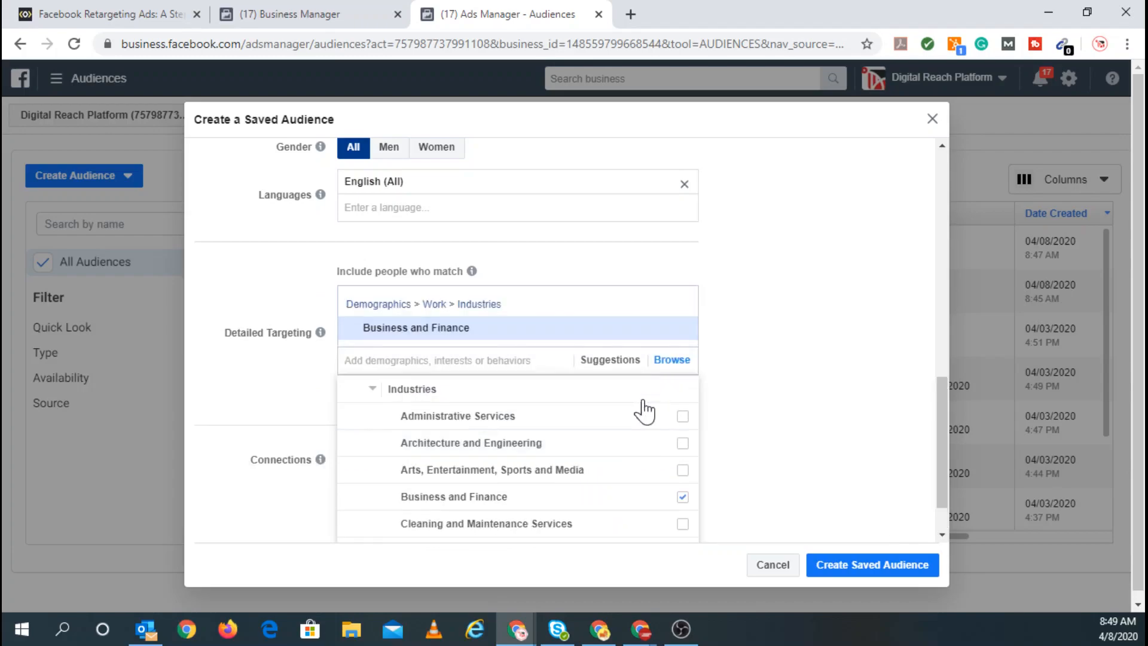
- Add the Healthcare and Medical Services and IT and Technical Services industries to the detailed targeting
scroll(628, 460, down, 1)
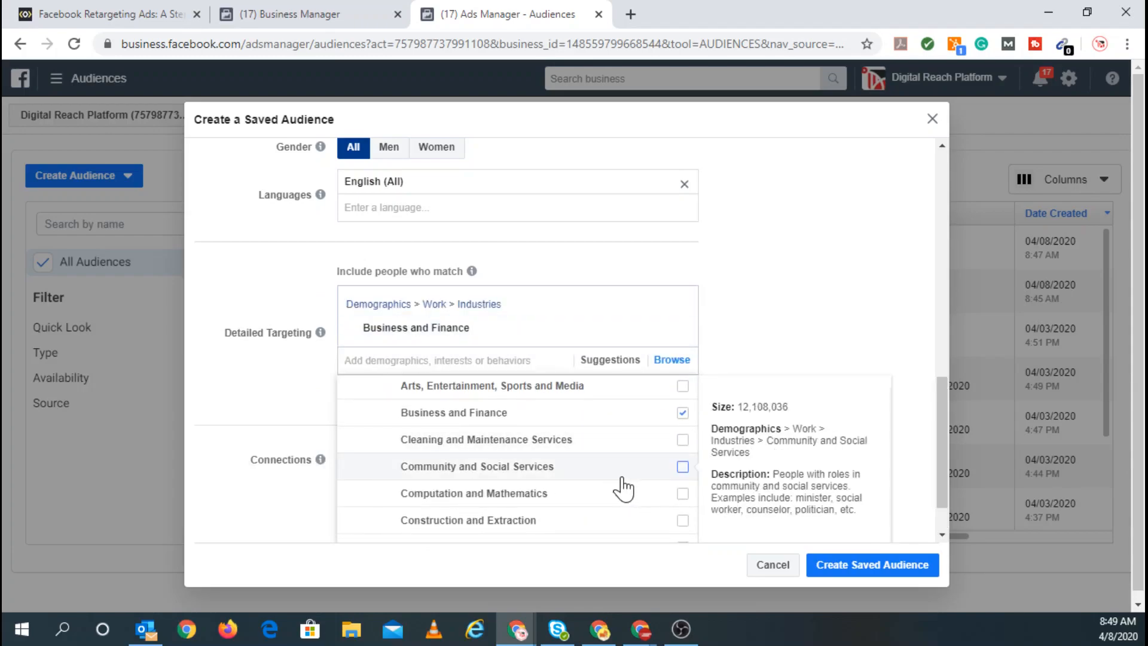
scroll(618, 489, down, 2)
scroll(598, 490, down, 3)
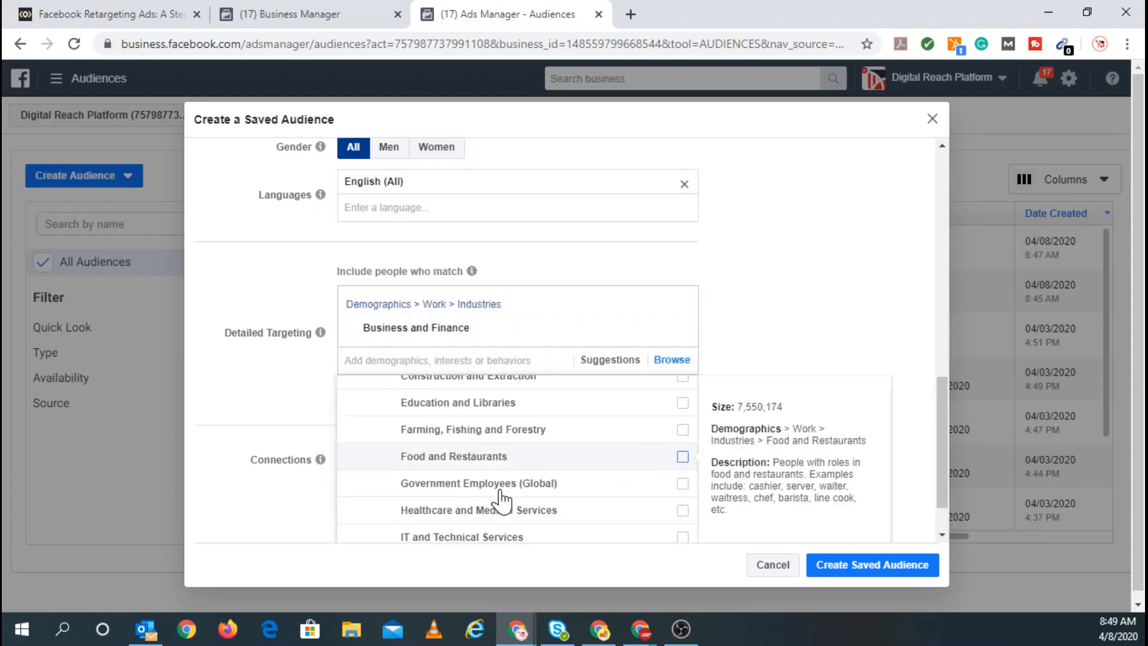
click(682, 403)
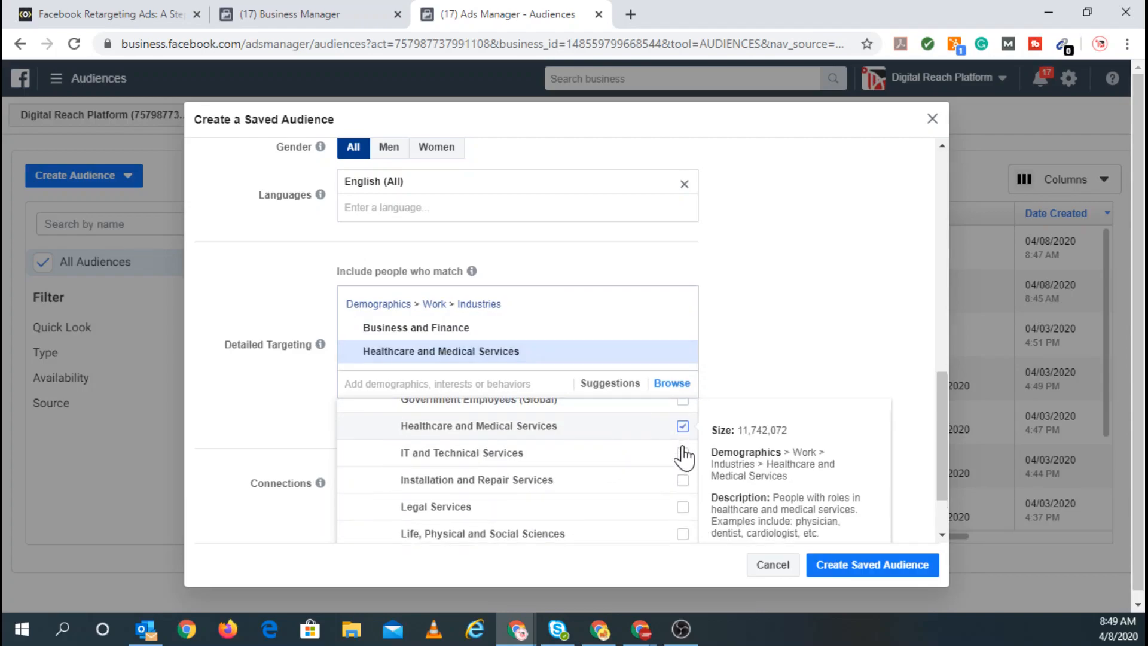
click(683, 454)
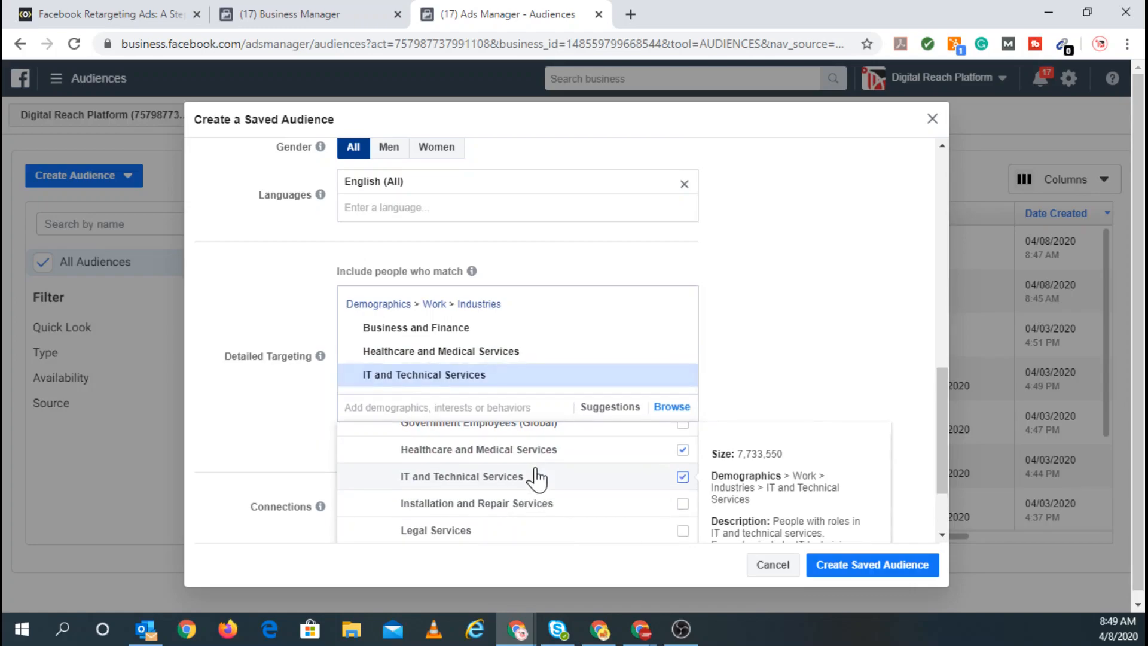
- Add the Legal Services and Management industries to the detailed targeting and close the list of options
scroll(623, 513, down, 3)
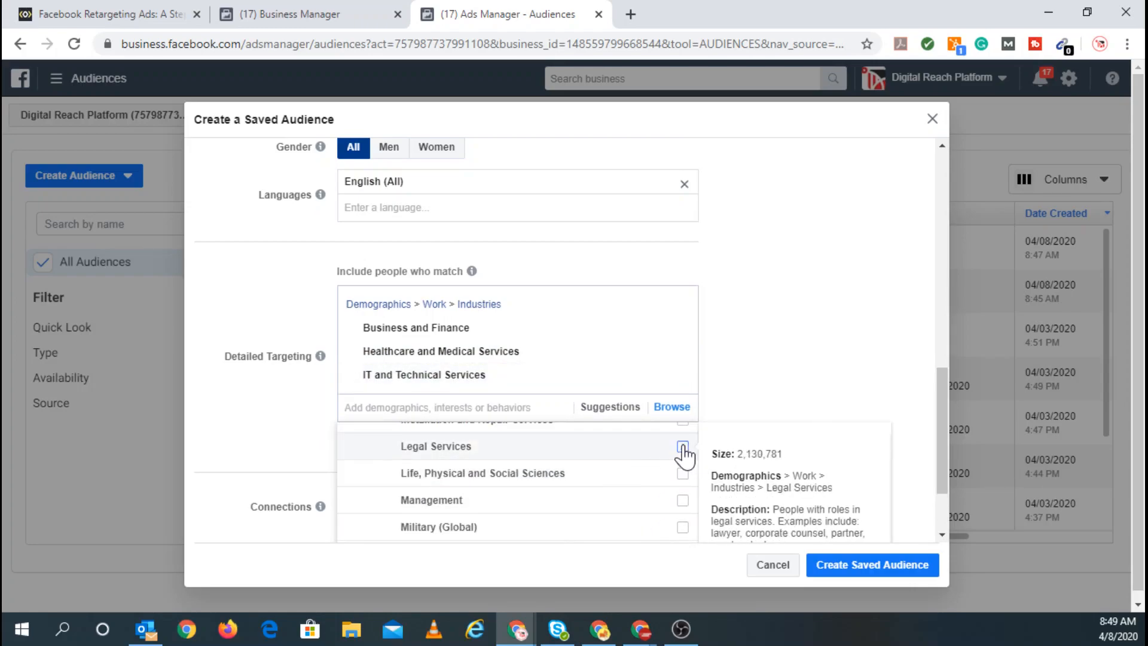
click(682, 448)
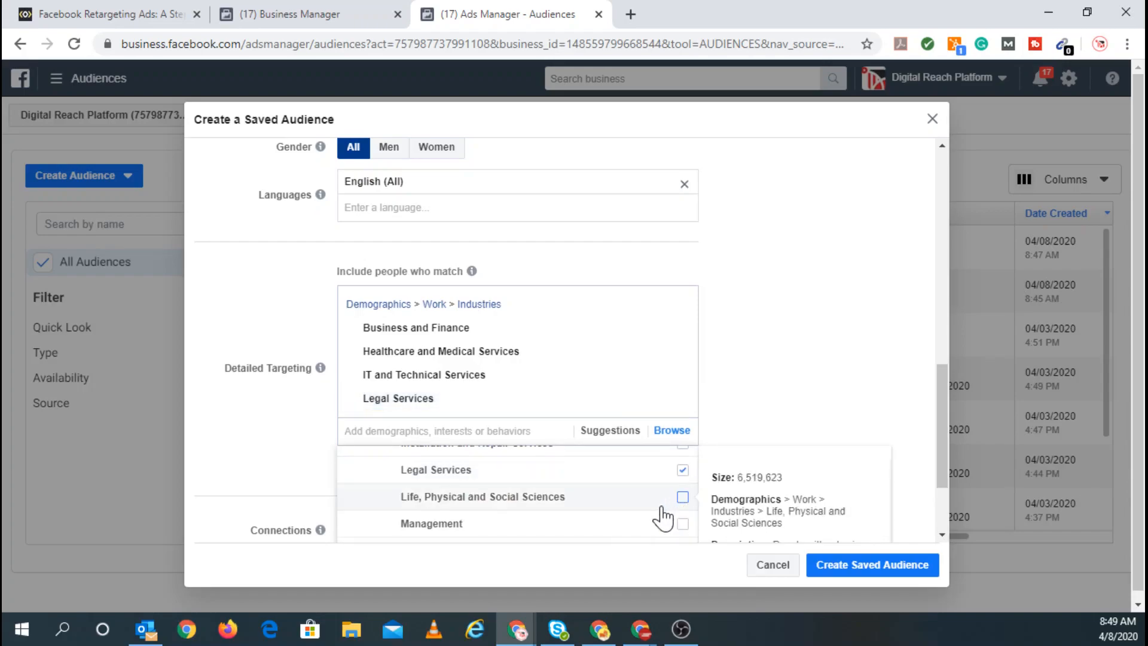
click(682, 525)
scroll(577, 500, down, 3)
scroll(573, 499, down, 2)
scroll(529, 492, down, 2)
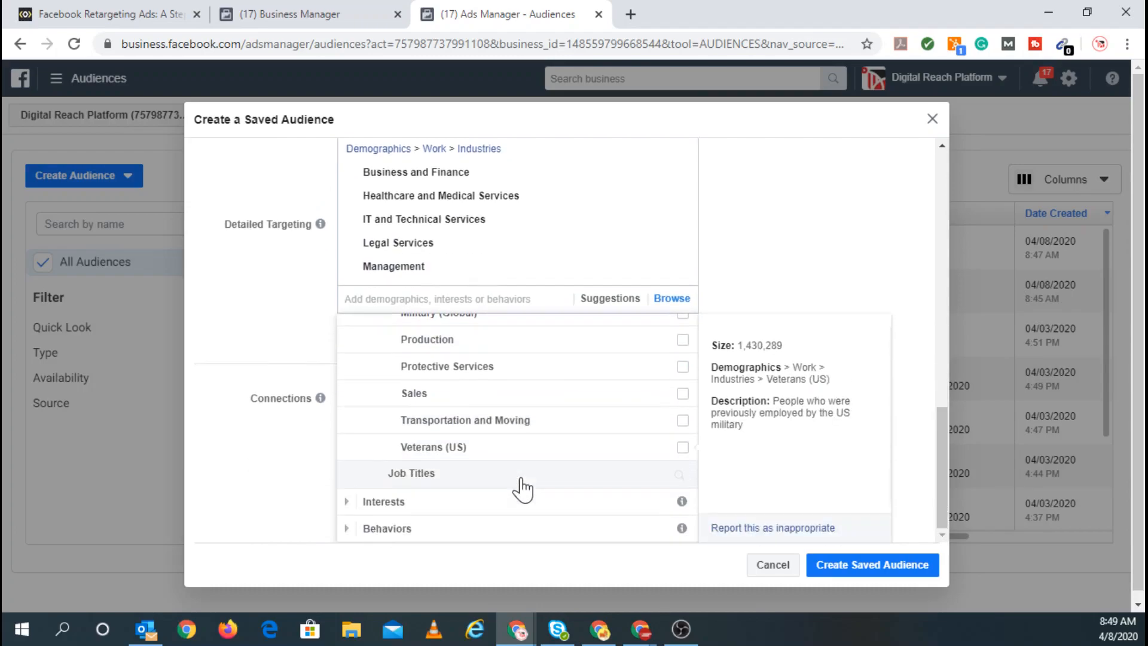
click(290, 310)
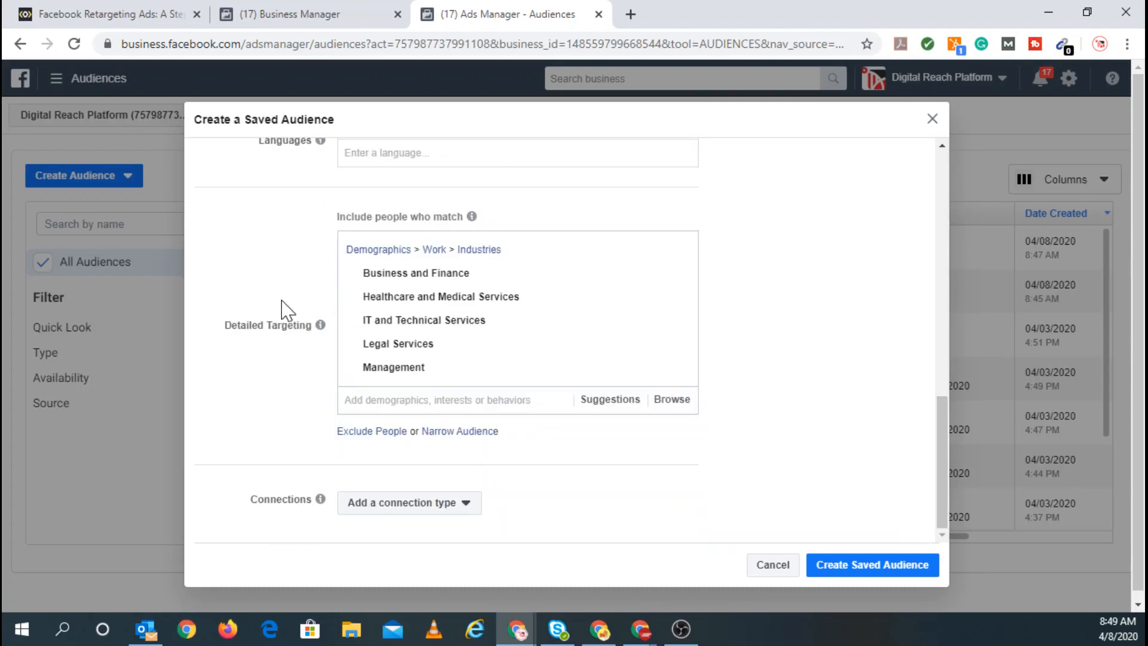
- Narrow the audience so people must also match the Small business owners behavior
click(458, 433)
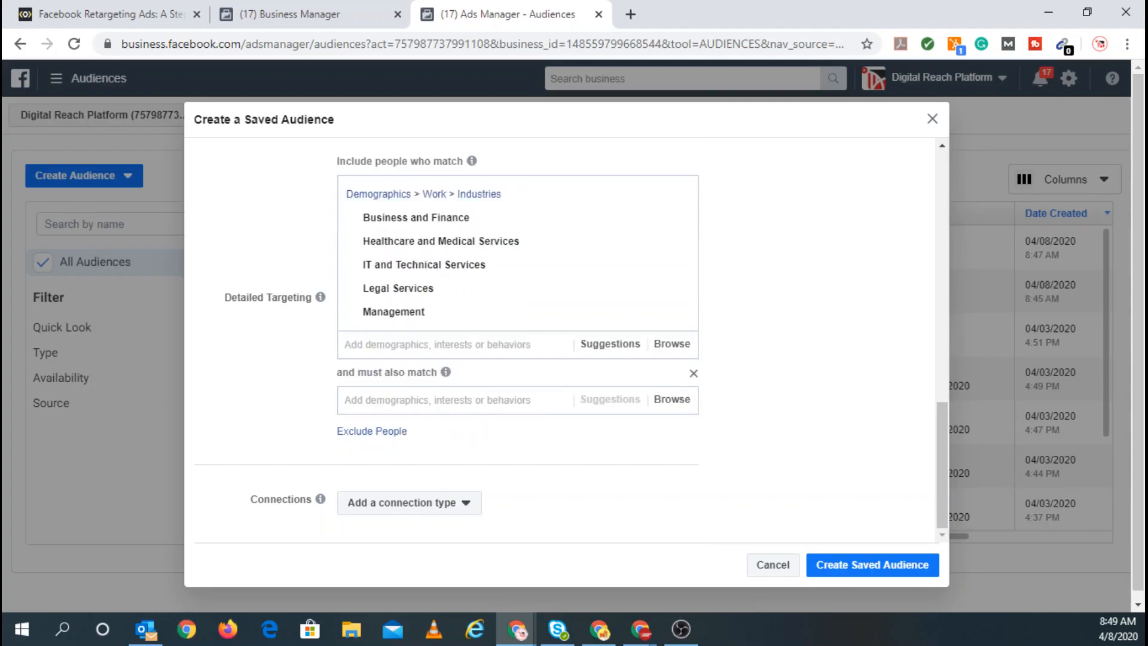
click(378, 409)
text(small business)
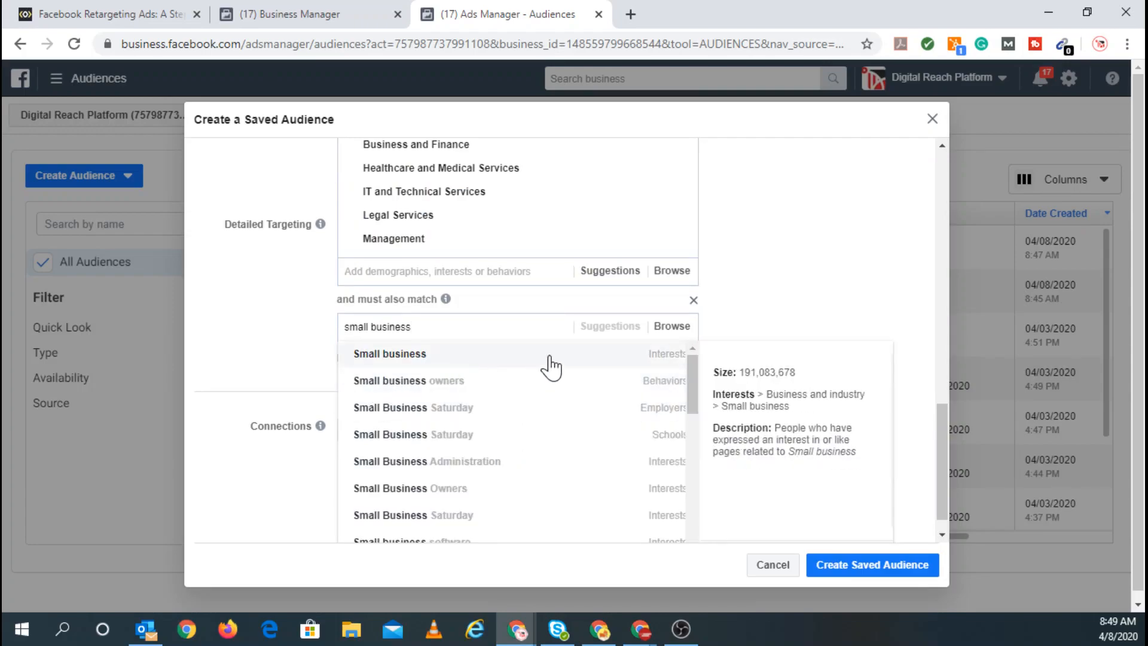
click(446, 389)
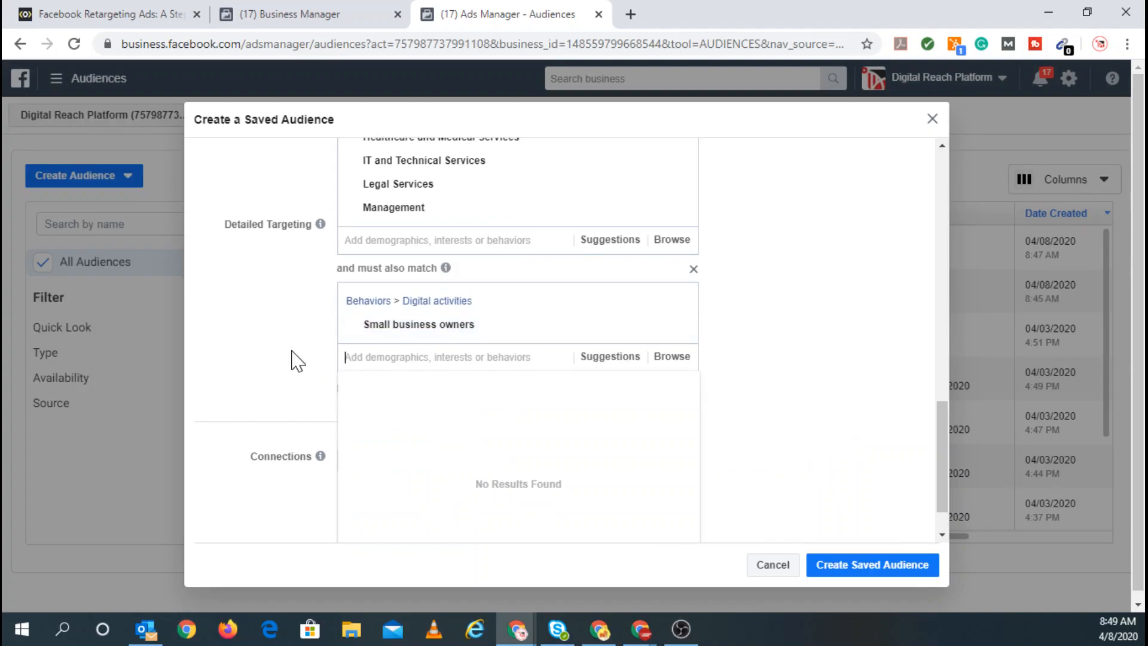
- Review the saved audience's name, included and excluded custom audiences, location, age, language and detailed targeting
scroll(297, 360, up, 8)
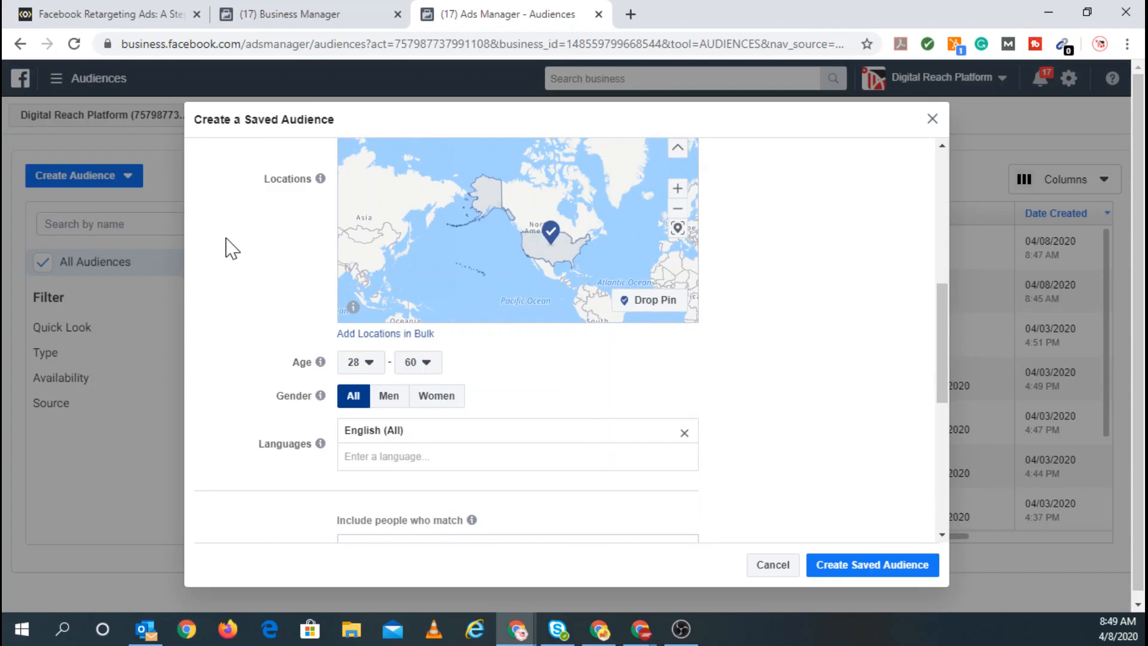
scroll(226, 288, up, 8)
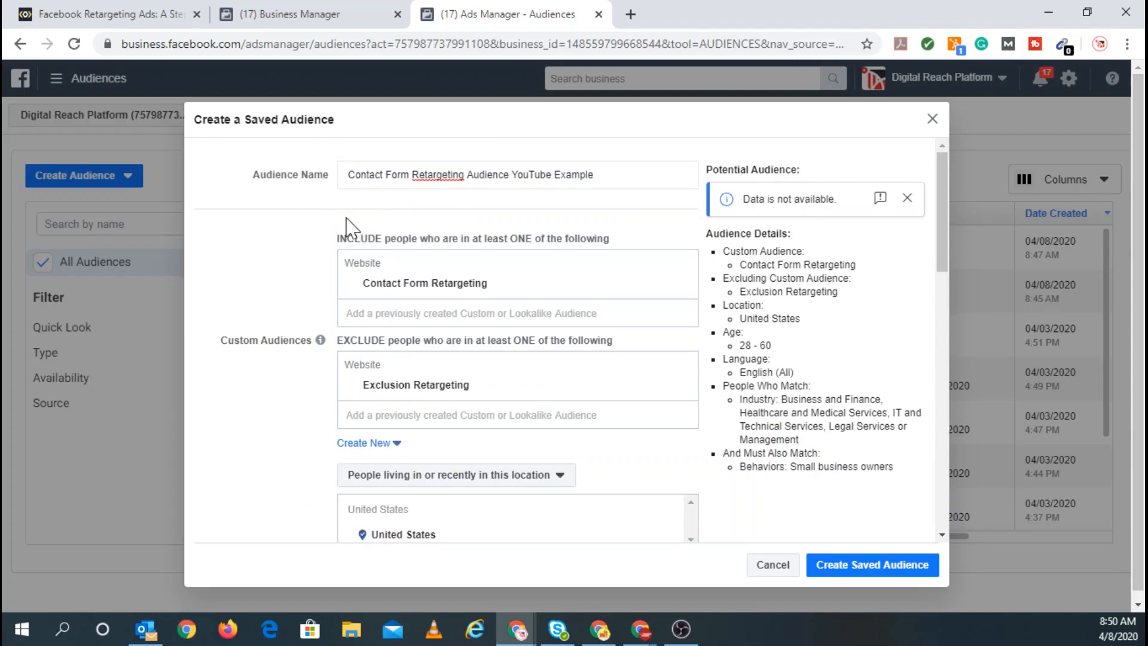
scroll(337, 233, down, 1)
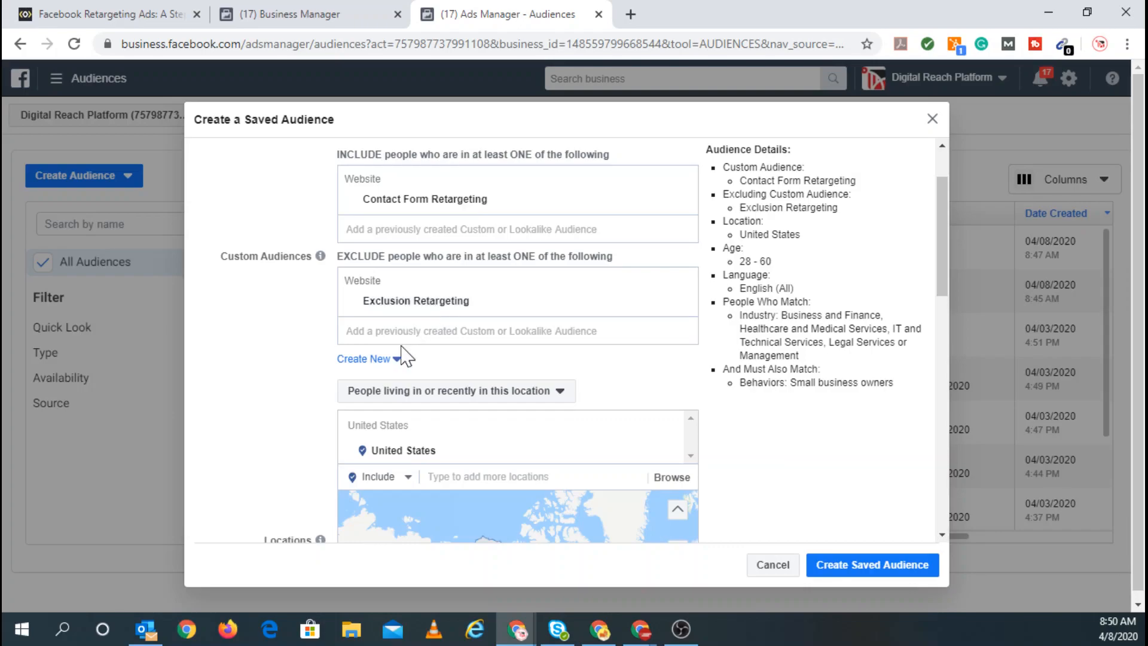
scroll(297, 334, down, 1)
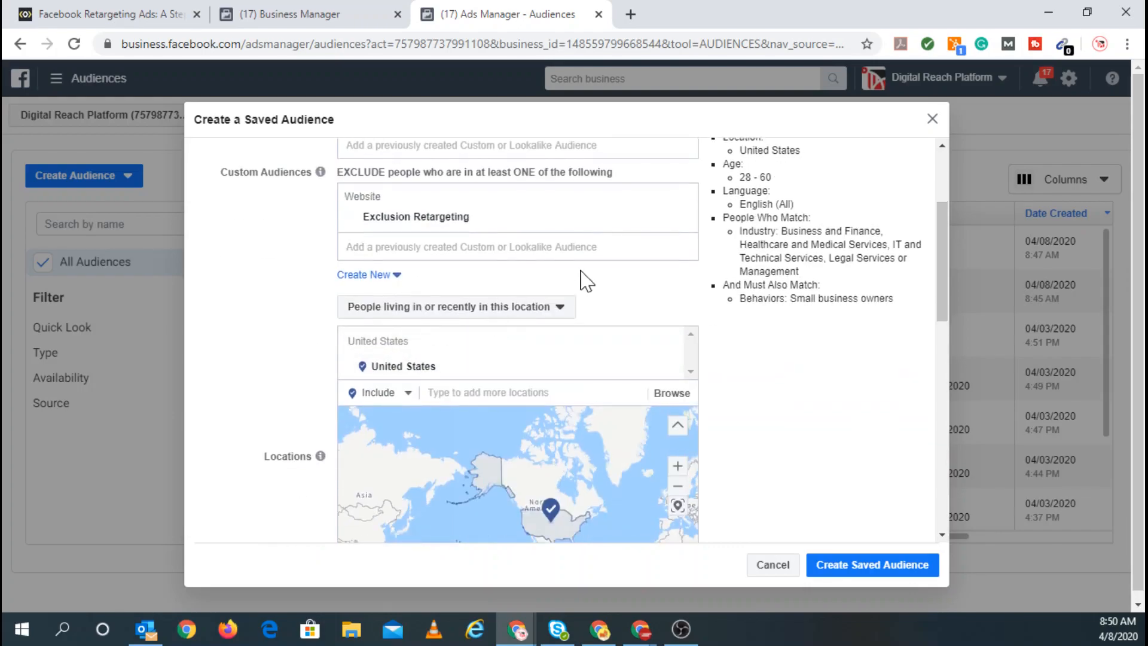
scroll(305, 326, down, 2)
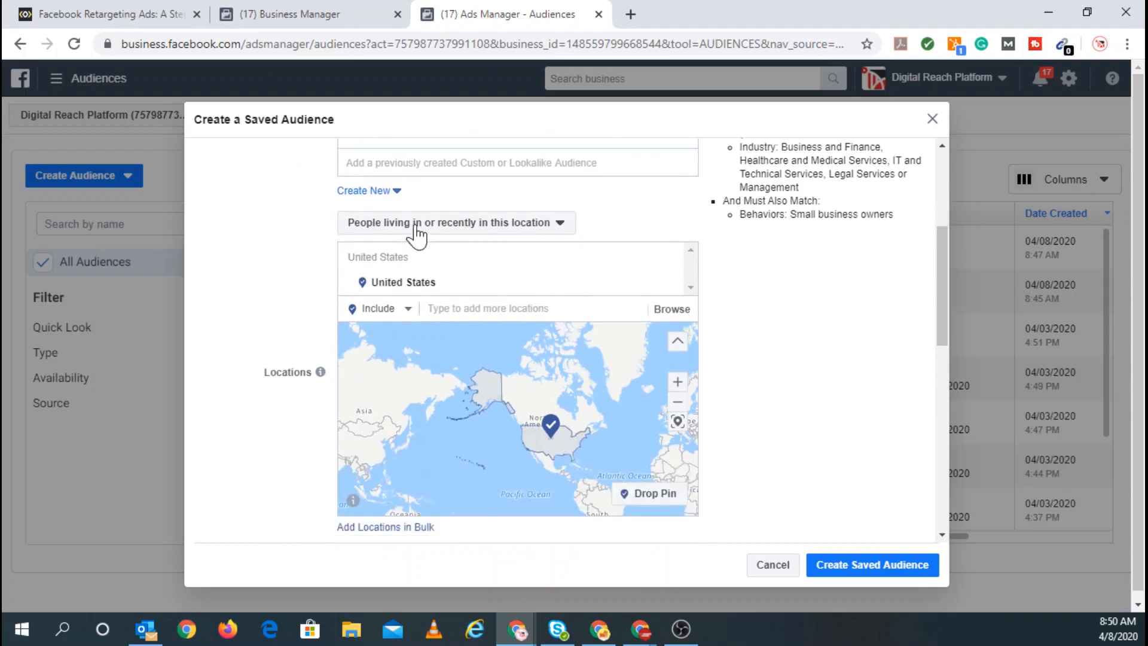
scroll(343, 296, down, 3)
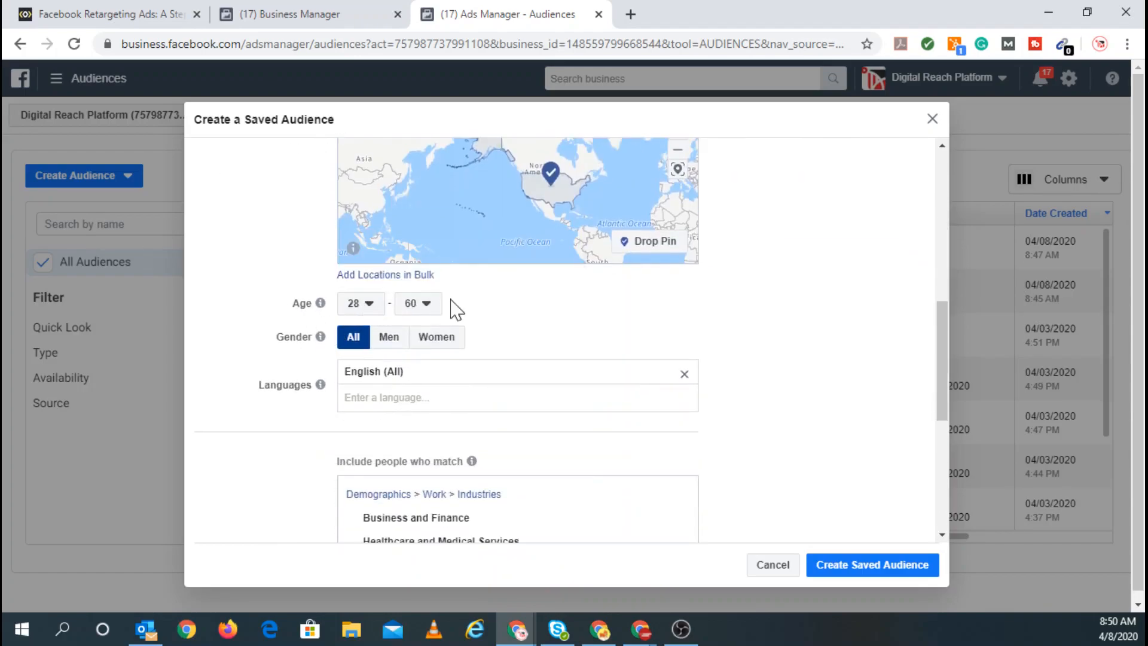
scroll(467, 344, down, 1)
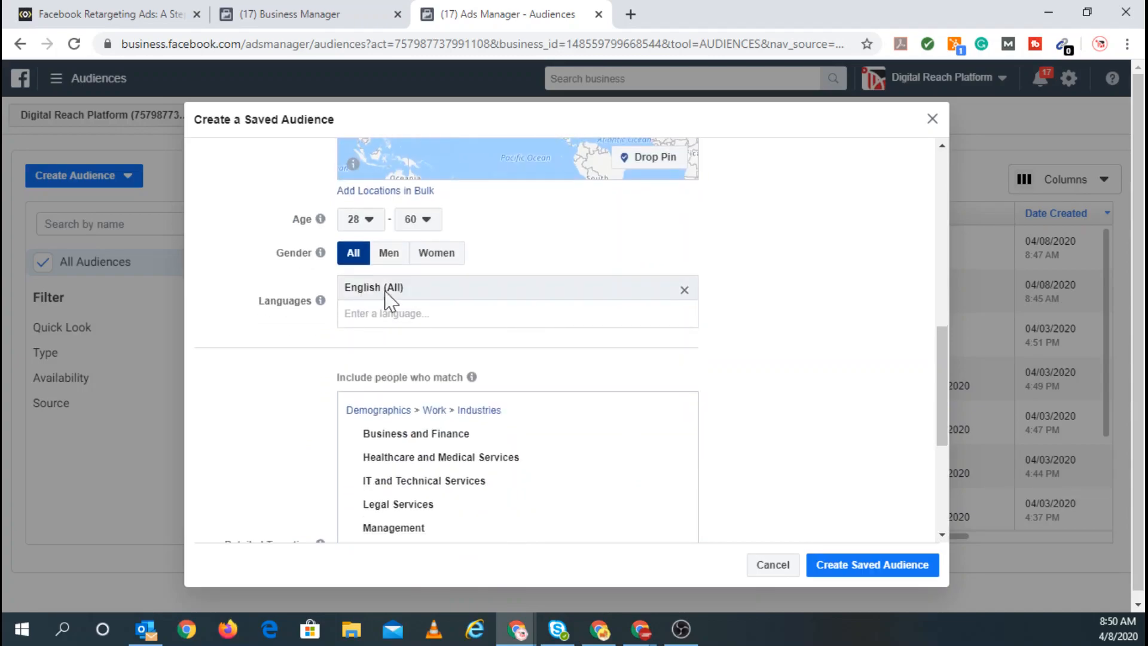
scroll(472, 302, down, 2)
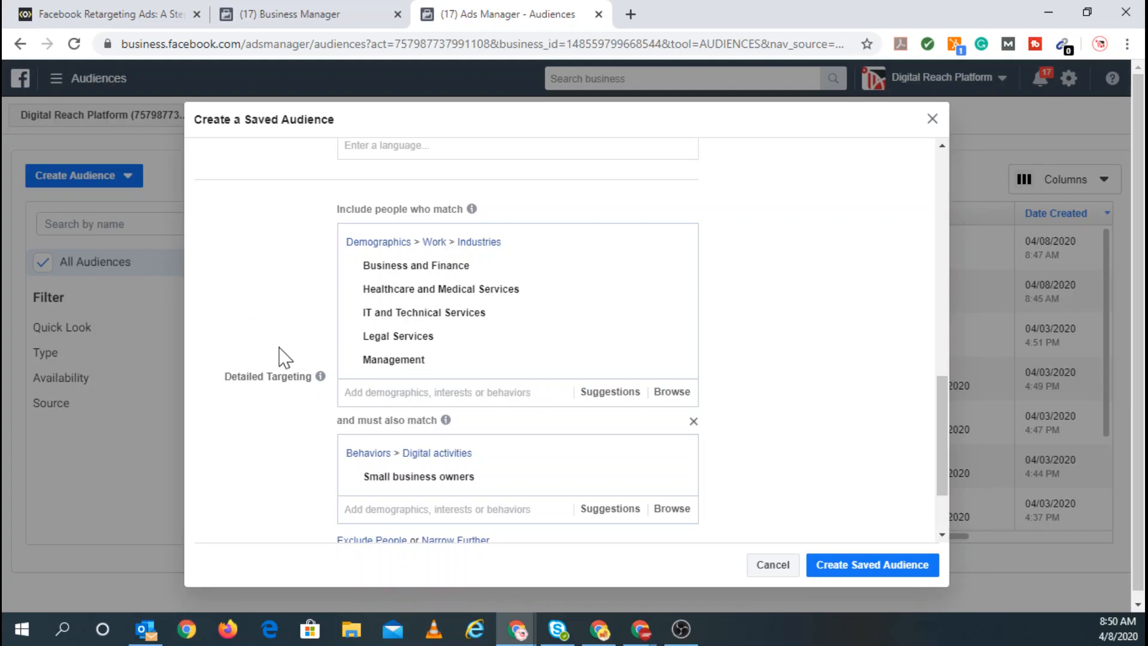
scroll(302, 374, down, 2)
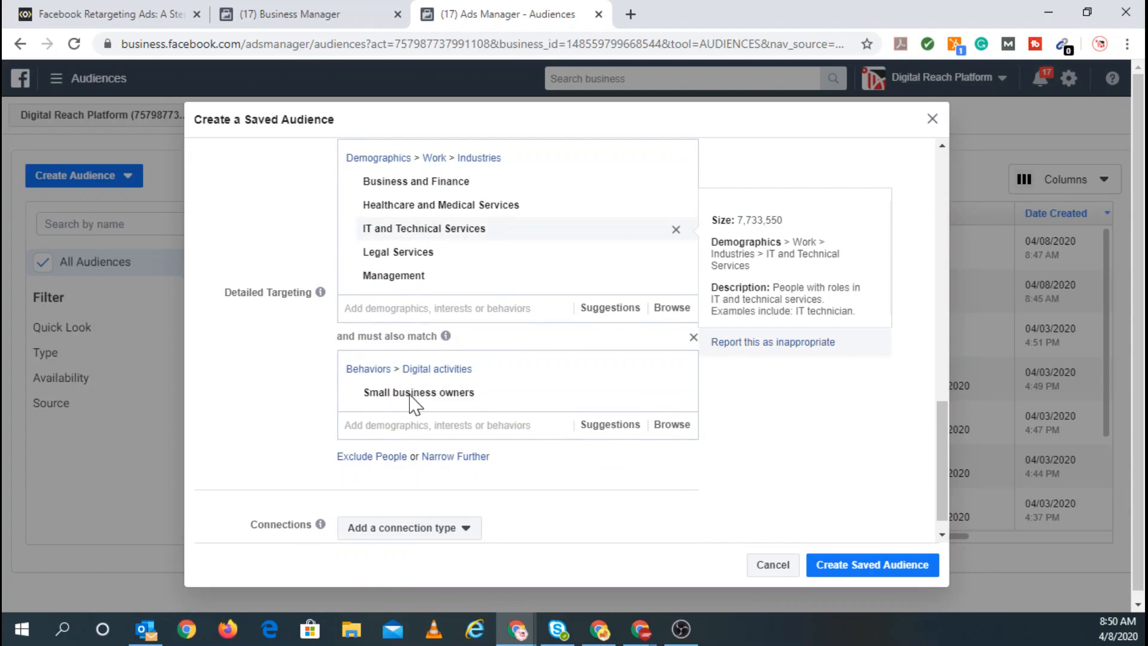
mouse_move(418, 186)
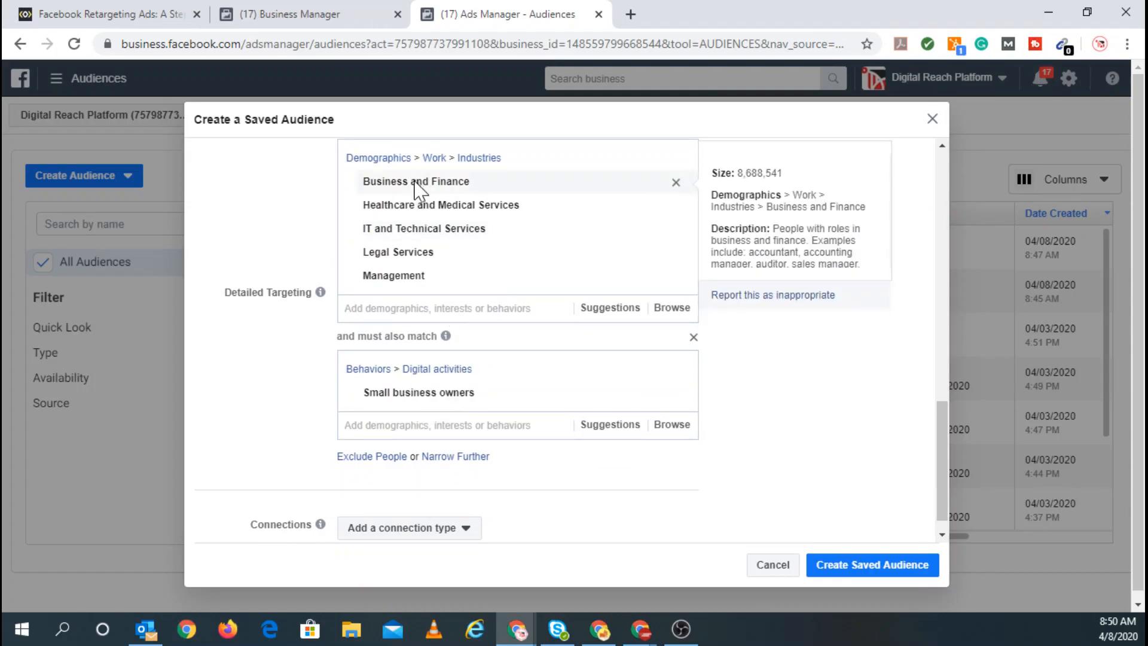
scroll(372, 351, down, 1)
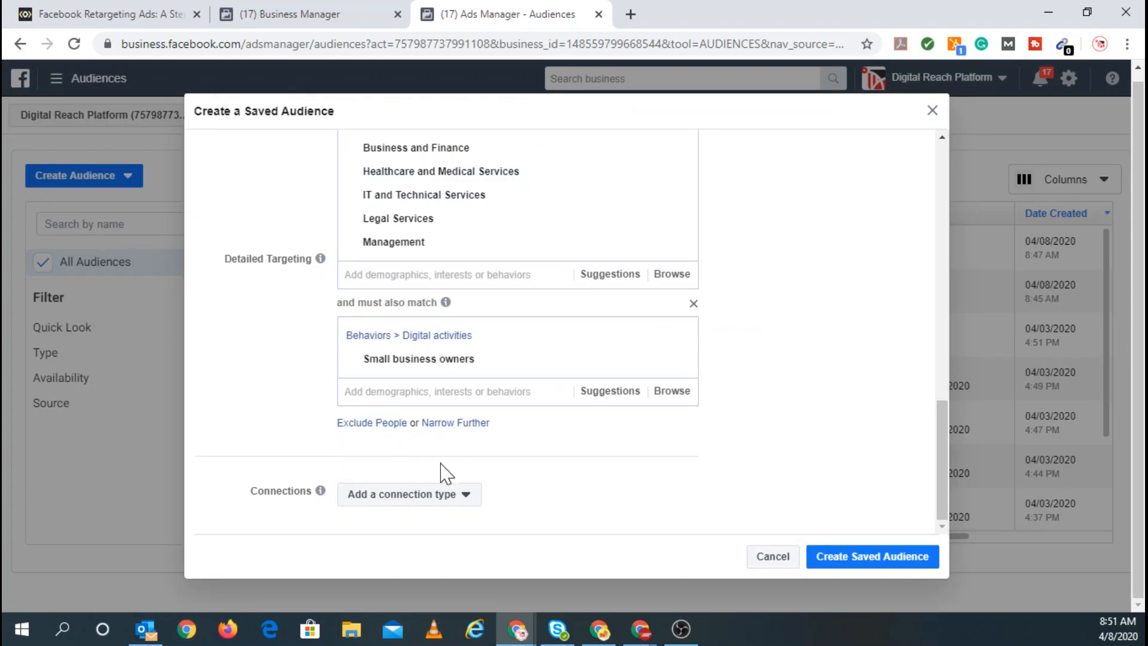
- Examine the connection types offered for Facebook Pages, apps and events without adding one
click(437, 503)
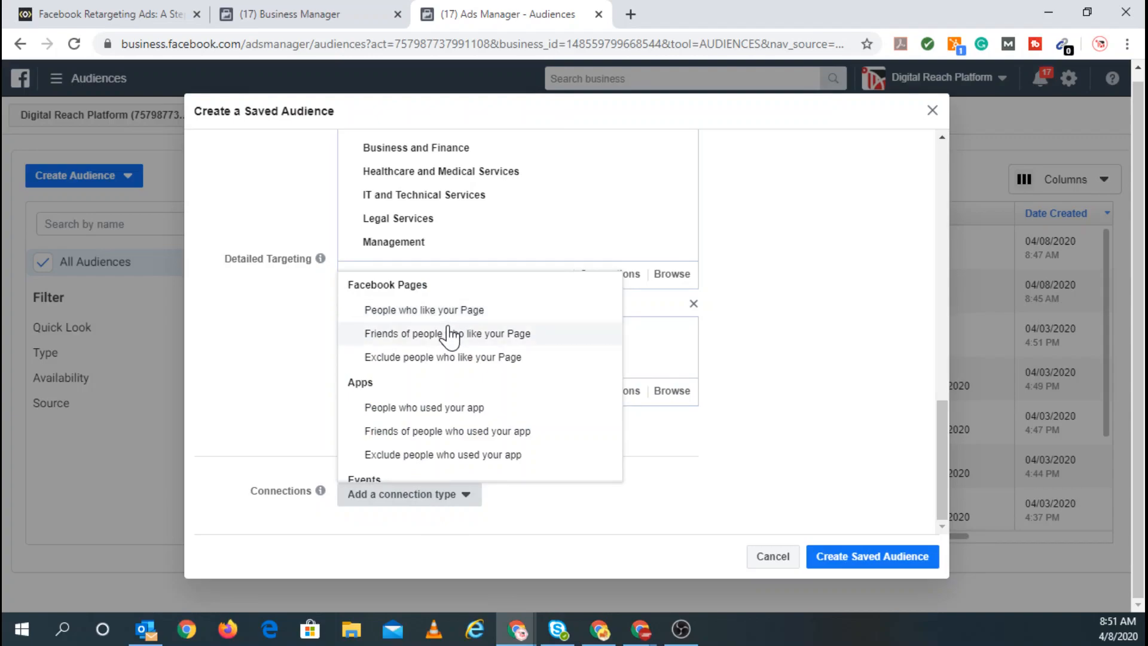
scroll(445, 344, down, 2)
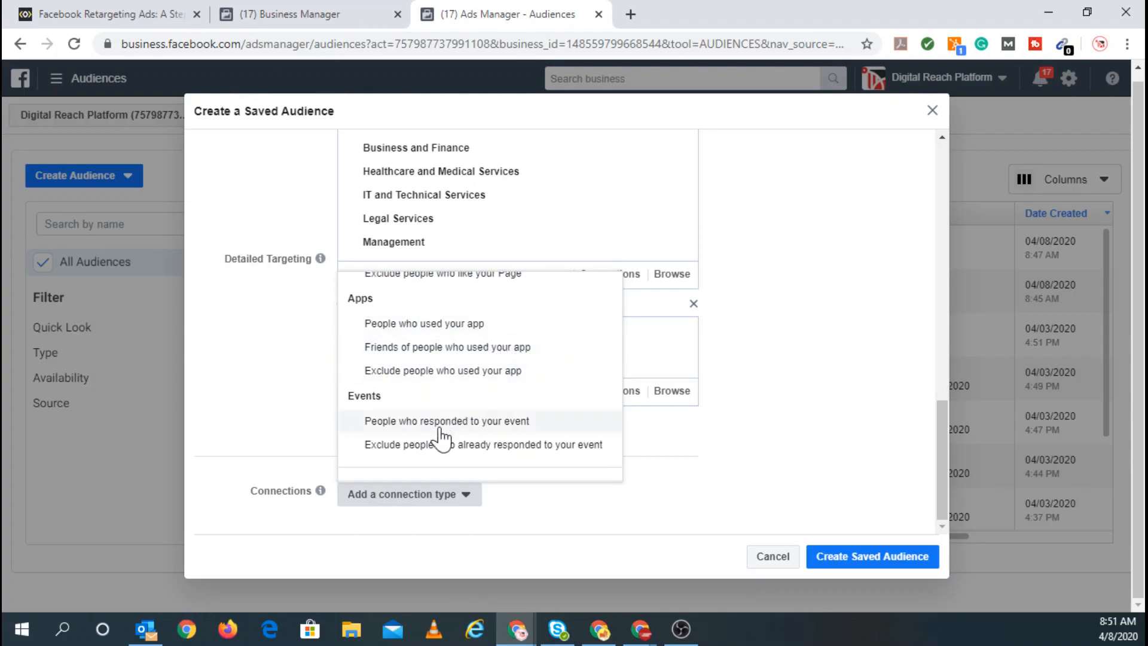
scroll(525, 417, down, 1)
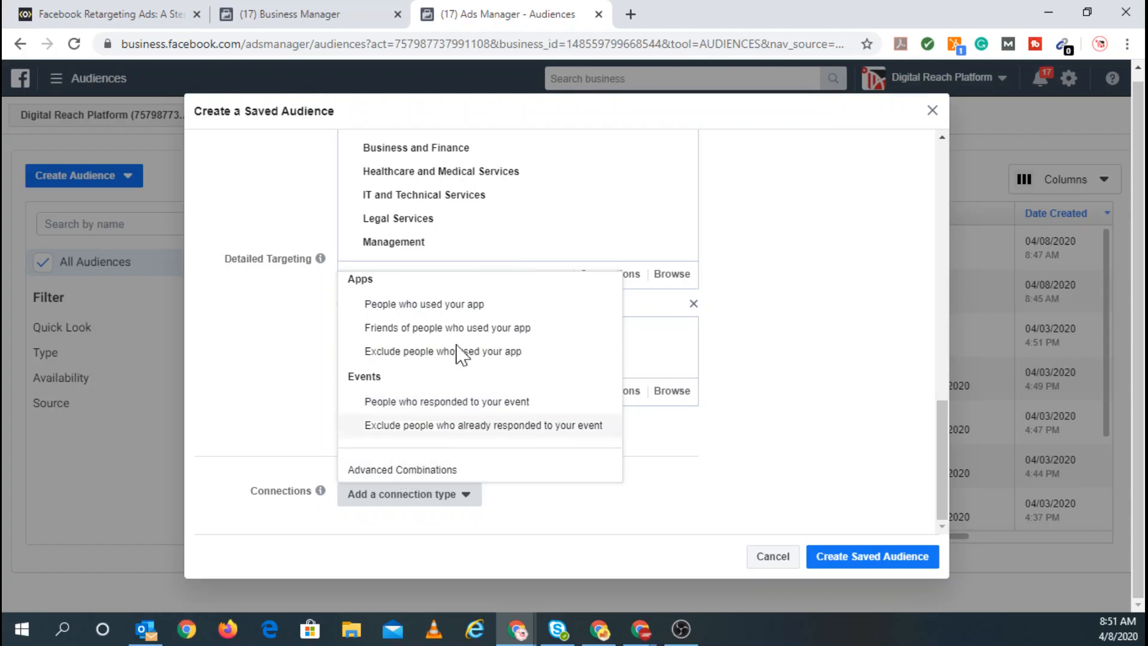
click(831, 422)
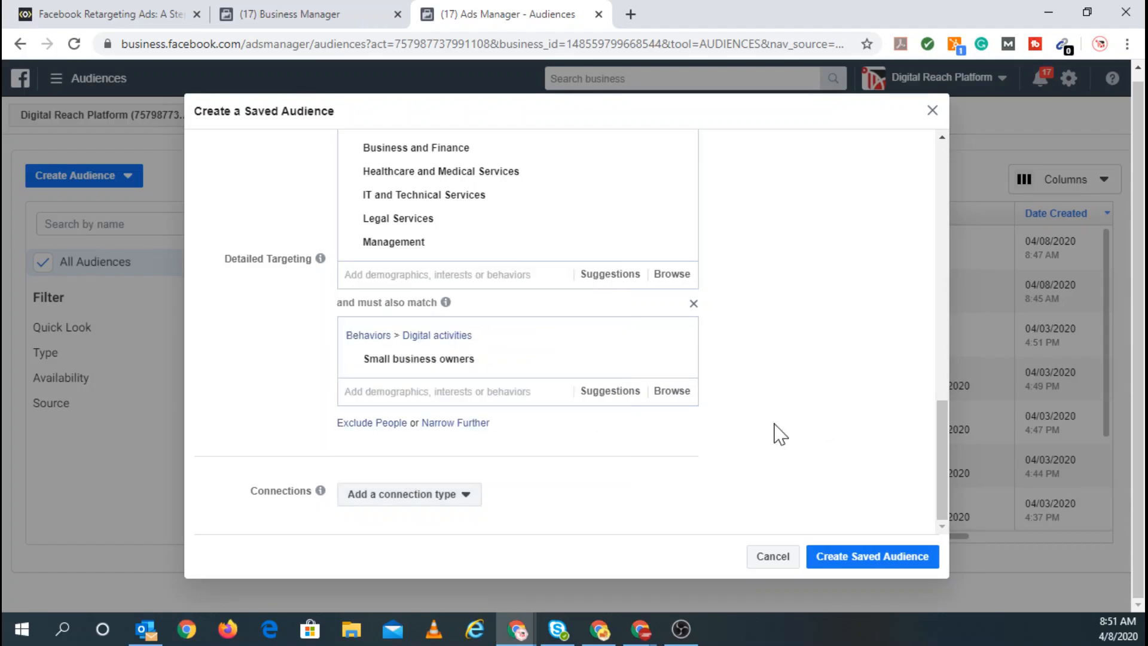
- Check the audience details once more and create the saved audience
scroll(730, 431, up, 10)
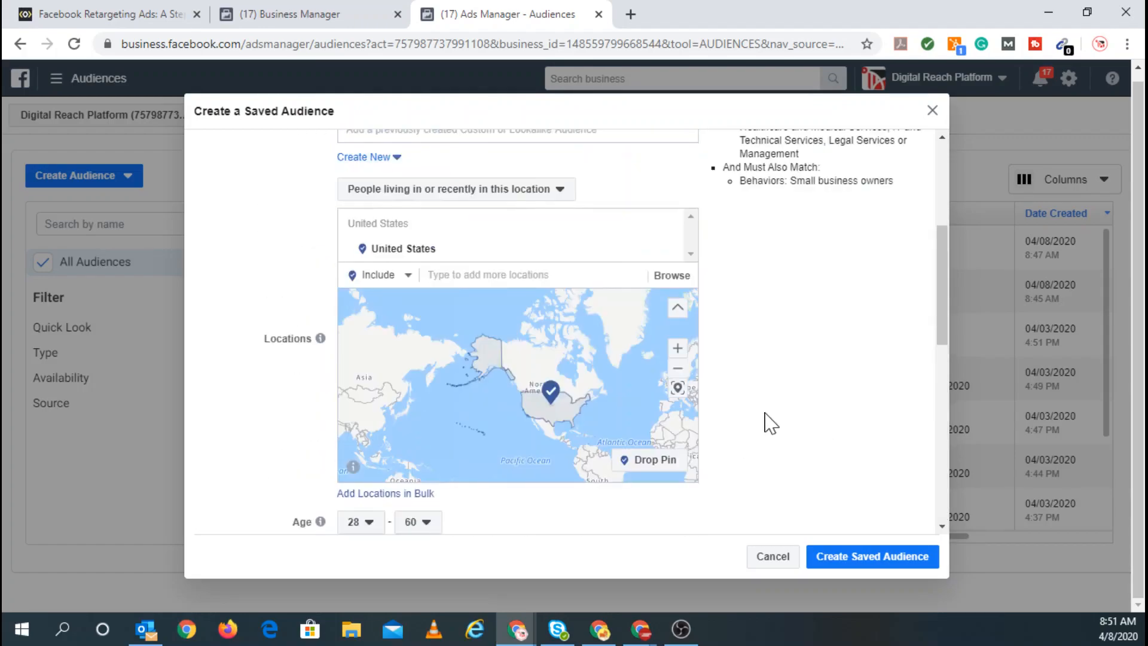
scroll(771, 423, up, 2)
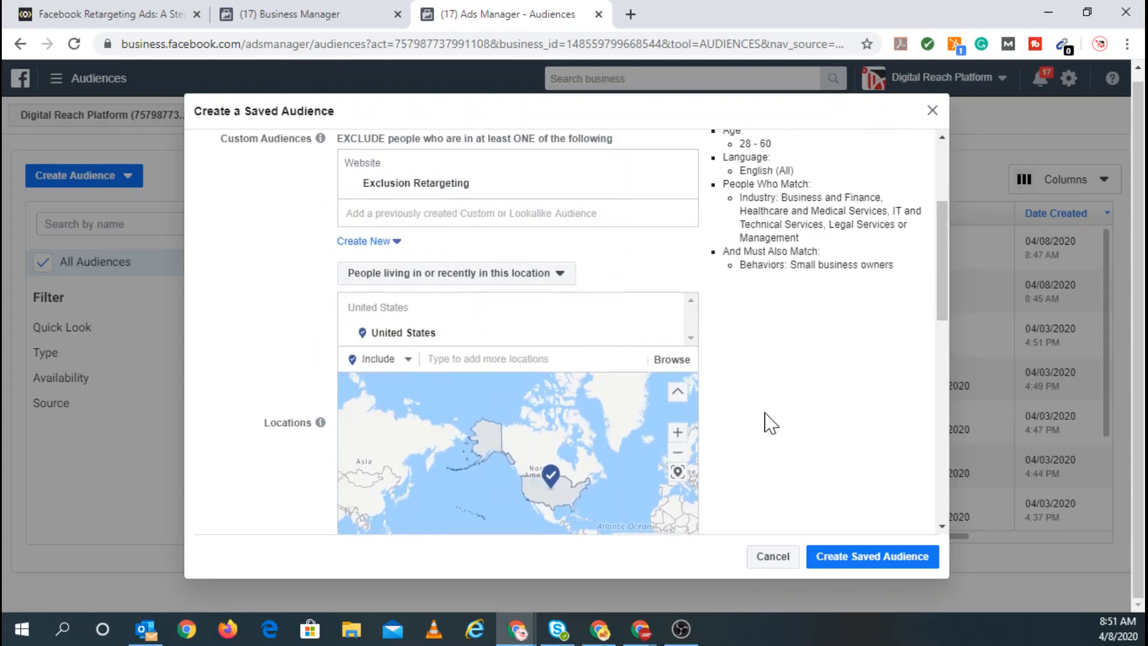
scroll(814, 384, down, 4)
scroll(815, 358, up, 7)
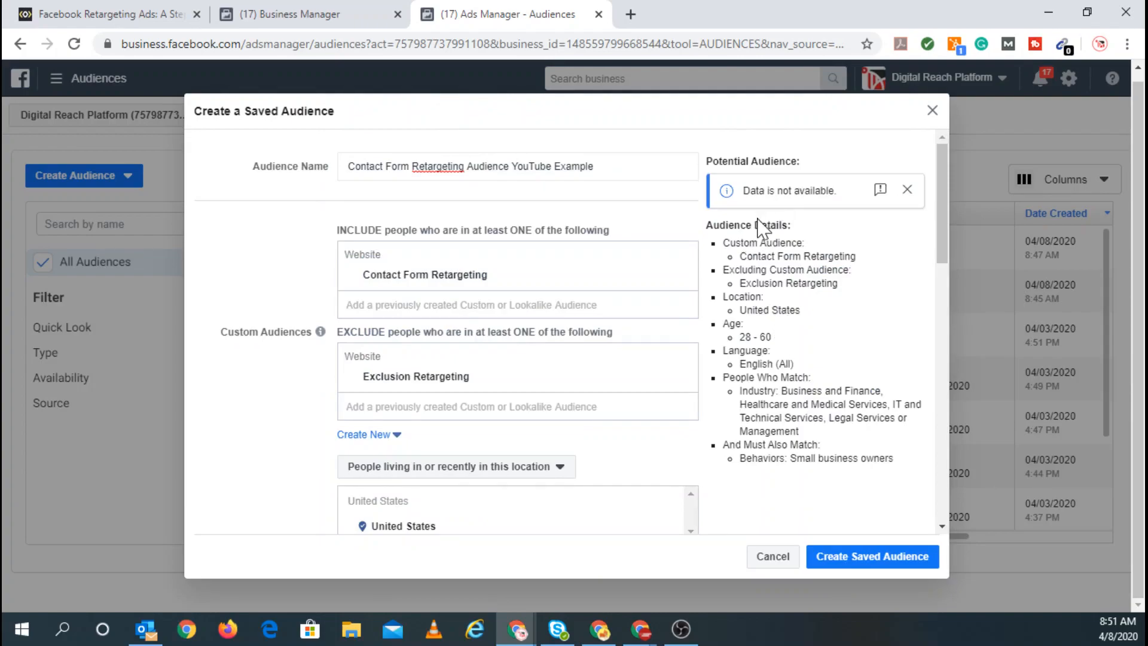
scroll(782, 302, down, 5)
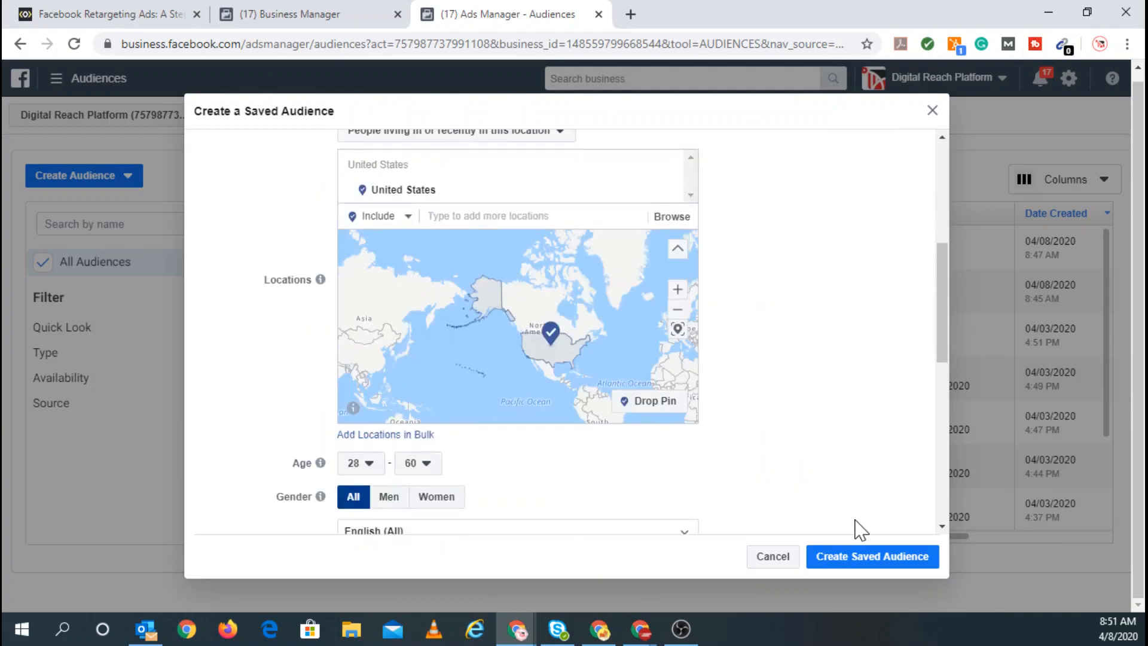
click(856, 561)
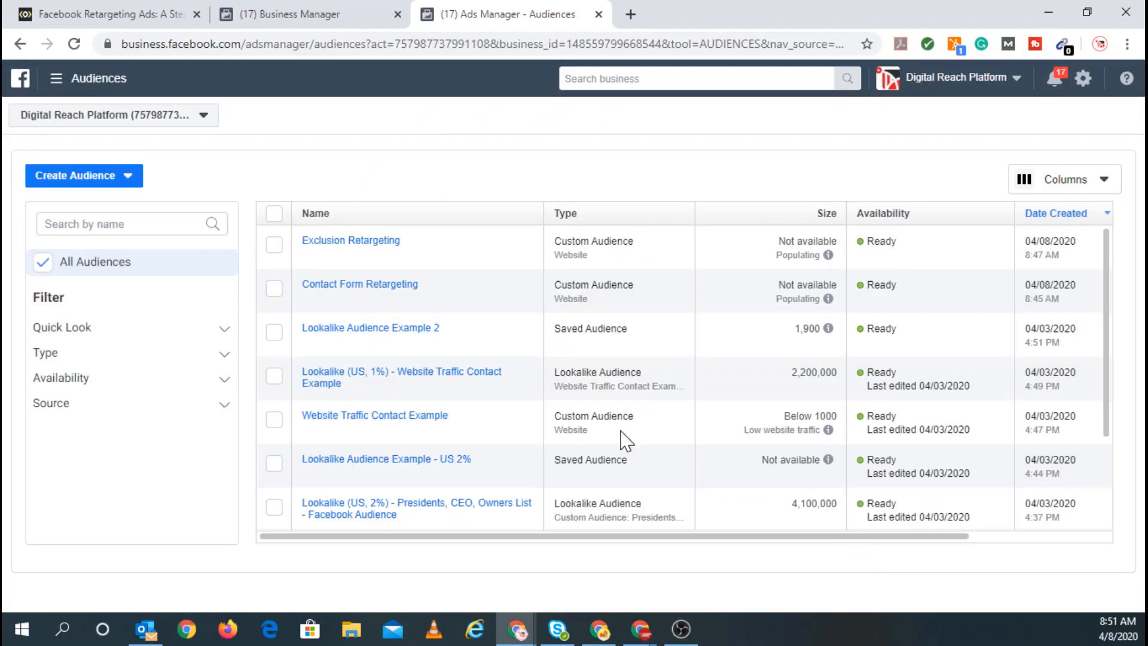
- Inspect the size information for the Contact Form Retargeting Audience YouTube Example in the audience list
mouse_move(454, 382)
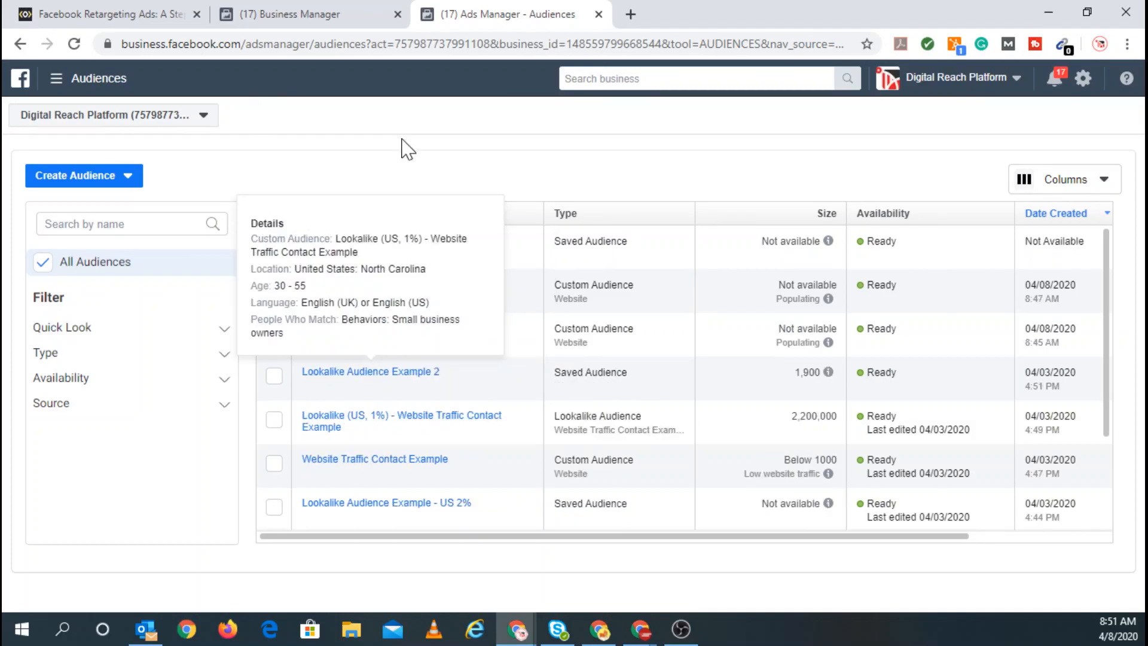
mouse_move(376, 258)
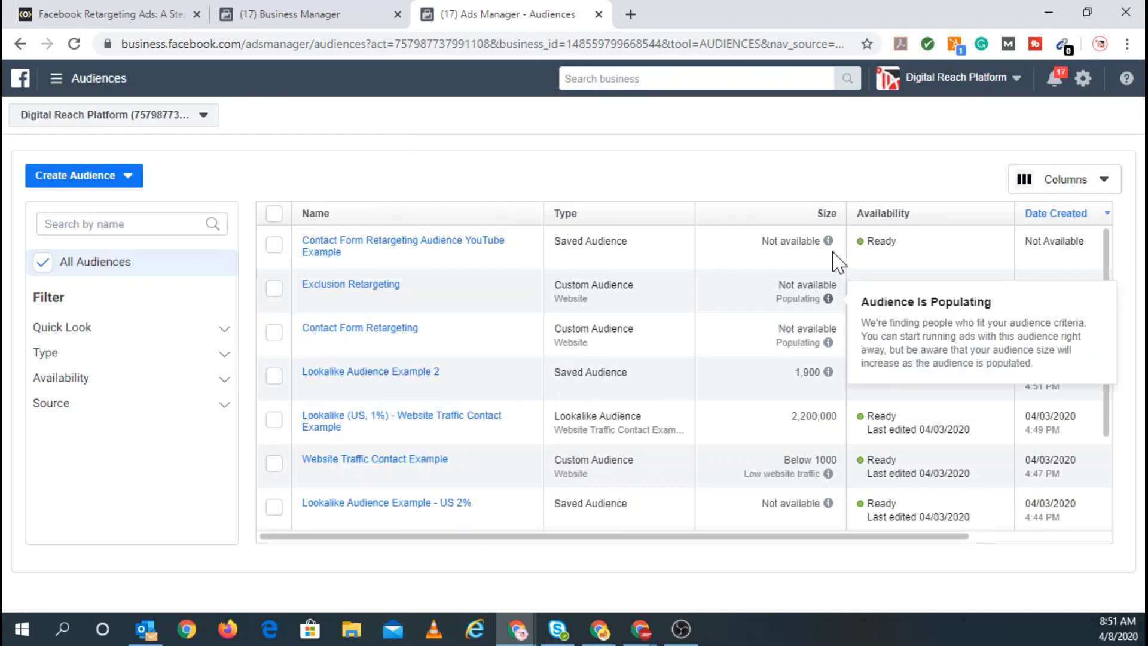
mouse_move(814, 259)
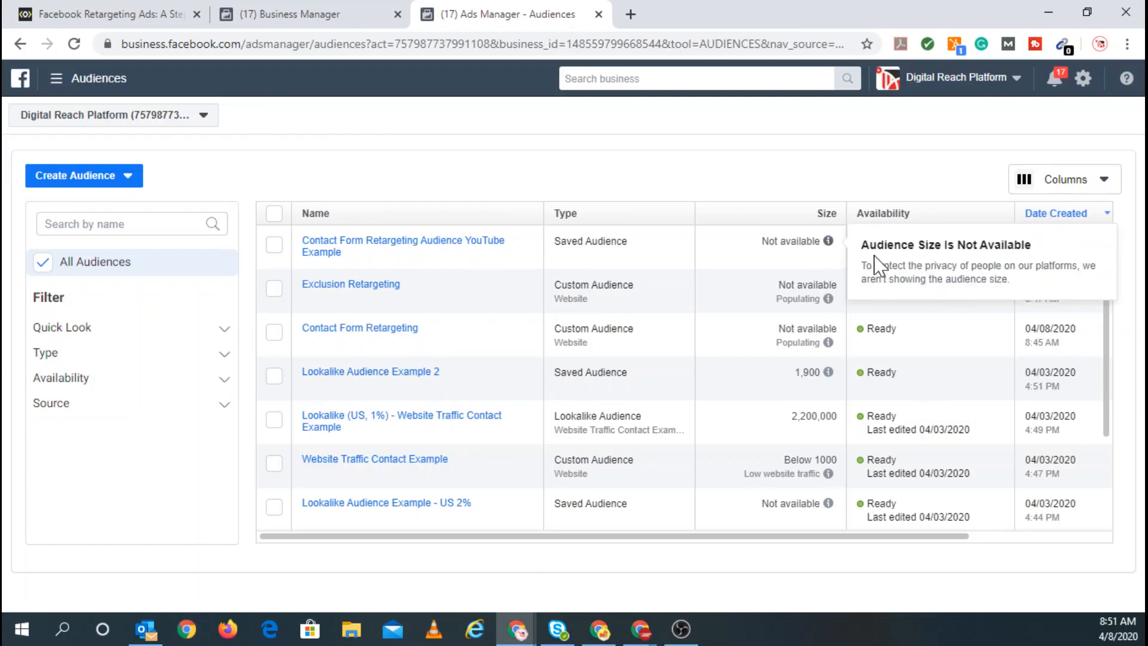